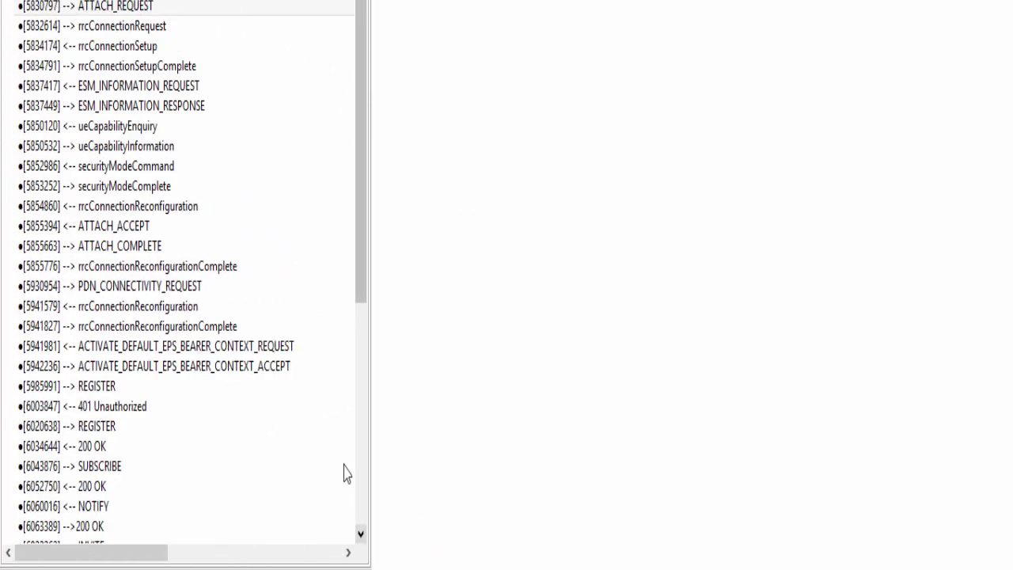
Select ATTACH_REQUEST and scroll the message list down until the final ACK row shows.
{"action": "left_click", "coordinate": [224, 7]}
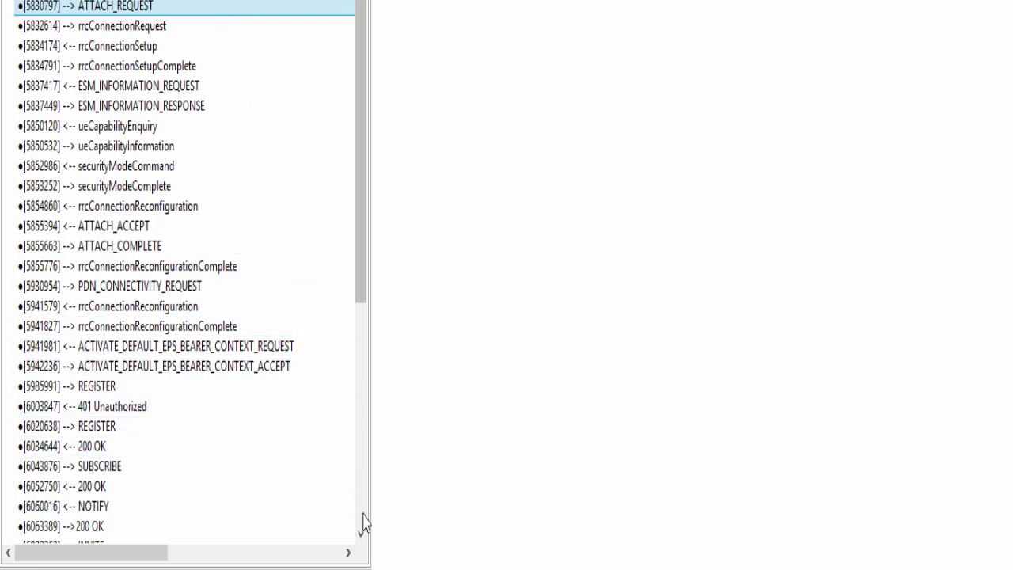
{"action": "left_click", "coordinate": [362, 537]}
{"action": "left_click", "coordinate": [361, 537]}
{"action": "left_click", "coordinate": [361, 537]}
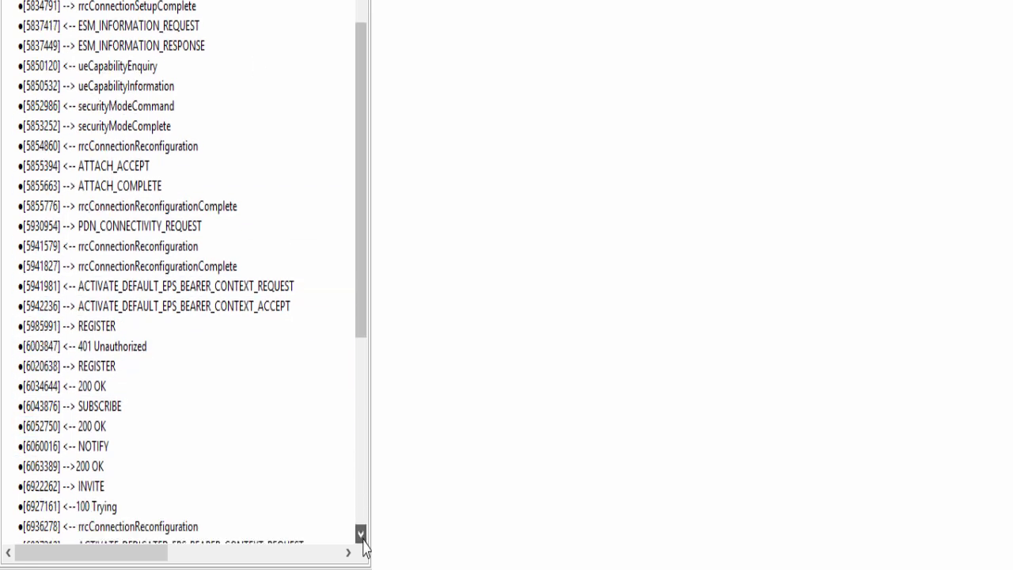
{"action": "left_click", "coordinate": [361, 535]}
{"action": "left_click", "coordinate": [360, 535]}
{"action": "left_click", "coordinate": [361, 535]}
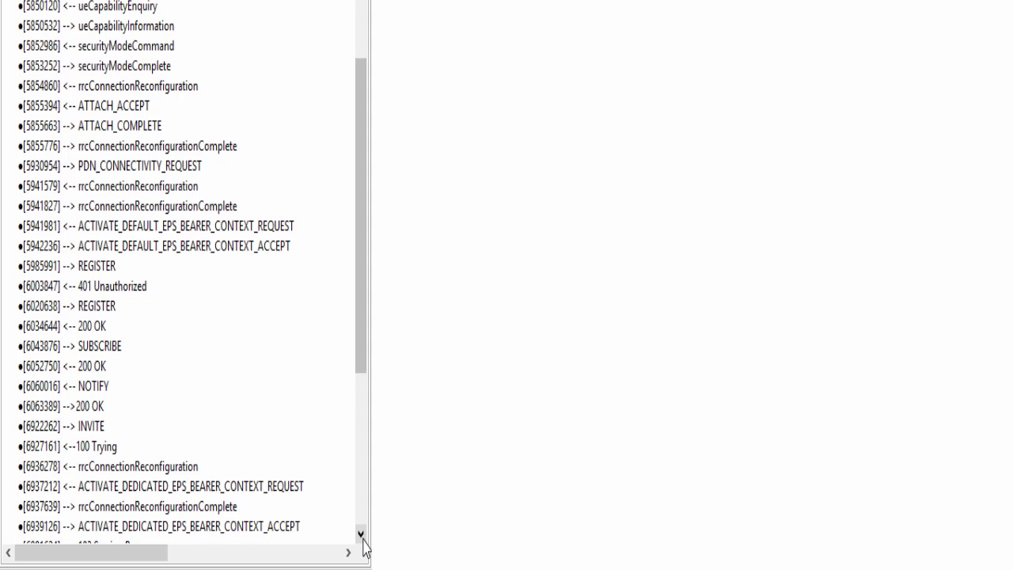
{"action": "left_click", "coordinate": [363, 541]}
{"action": "left_click", "coordinate": [363, 541]}
{"action": "left_click", "coordinate": [363, 541]}
{"action": "left_click", "coordinate": [363, 541]}
{"action": "left_click", "coordinate": [363, 540]}
{"action": "left_click", "coordinate": [364, 540]}
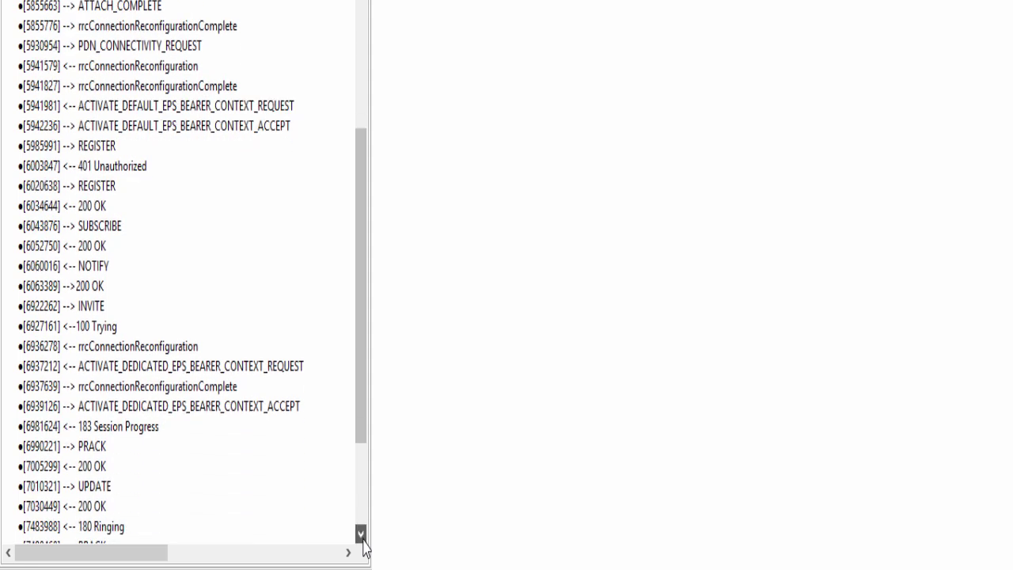
{"action": "left_click", "coordinate": [362, 538]}
{"action": "left_click", "coordinate": [362, 538]}
{"action": "left_click", "coordinate": [363, 538]}
{"action": "left_click", "coordinate": [363, 538]}
{"action": "left_click", "coordinate": [363, 538]}
{"action": "left_click", "coordinate": [363, 538]}
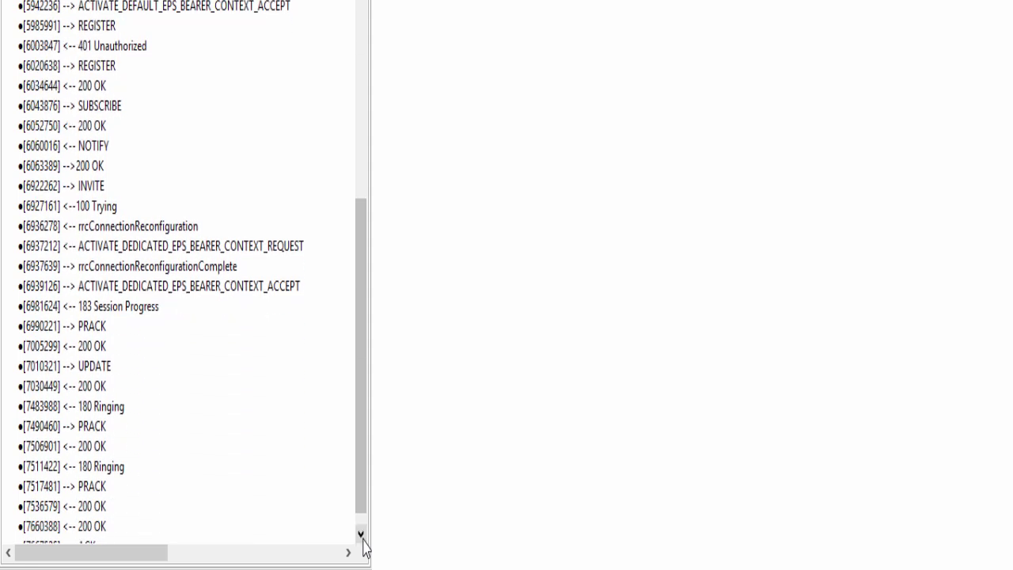
{"action": "left_click", "coordinate": [362, 538]}
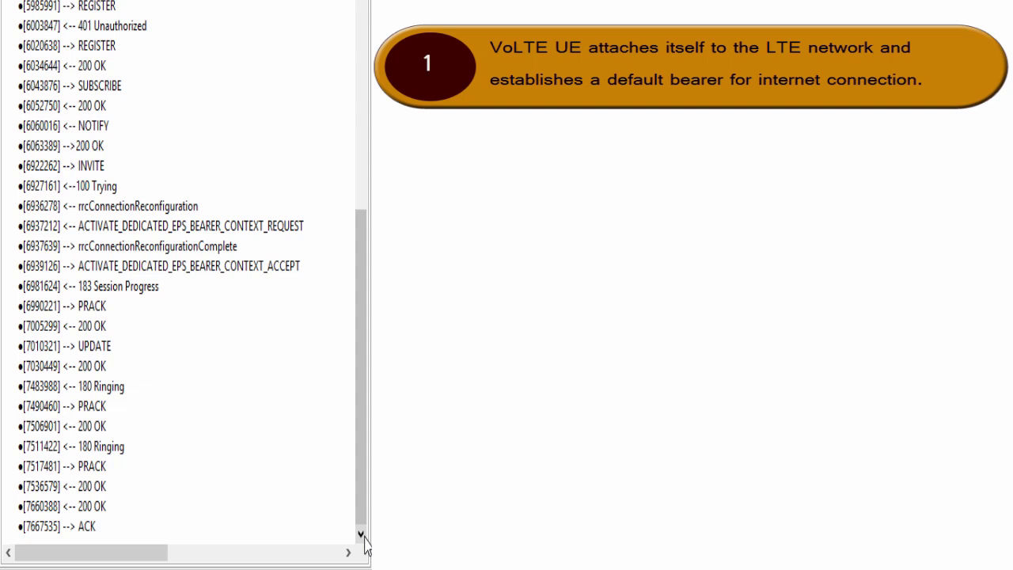
Mark the IMS bearer block from PDN_CONNECTIVITY_REQUEST through the default bearer accept.
{"action": "scroll", "coordinate": [201, 277], "scroll_direction": "up", "scroll_amount": 6}
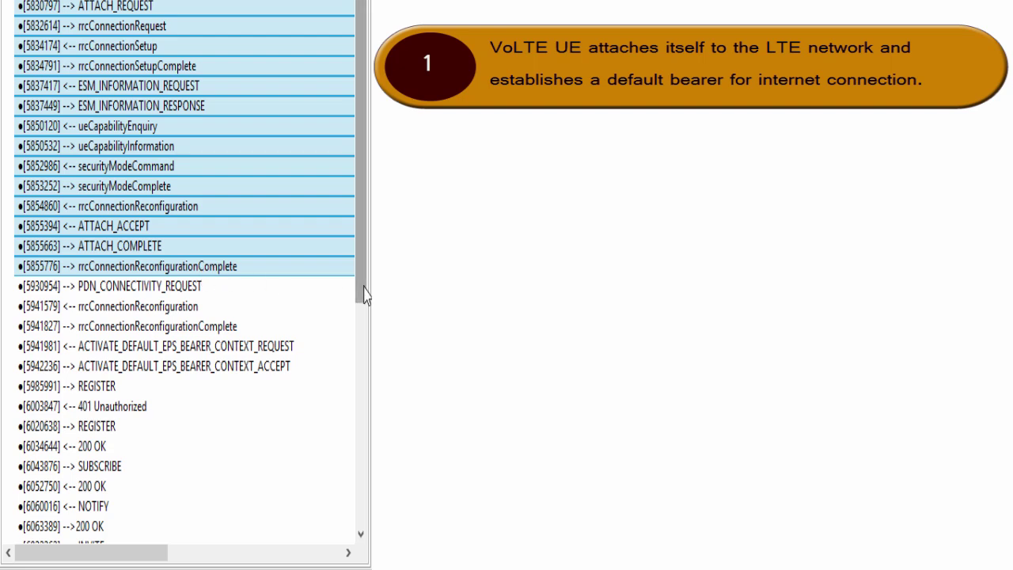
{"action": "left_click", "coordinate": [170, 290]}
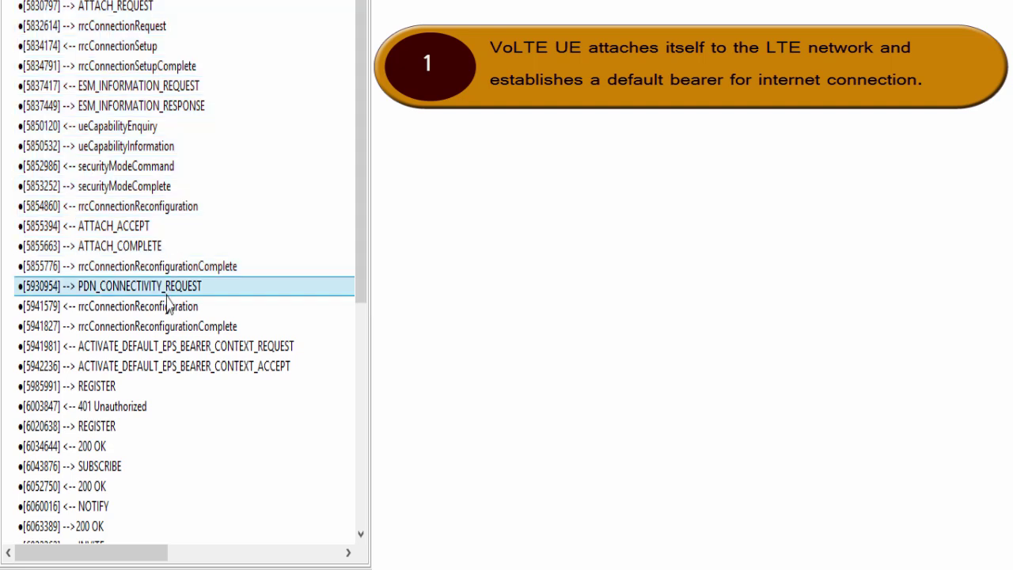
{"action": "left_click", "coordinate": [132, 371], "text": "shift"}
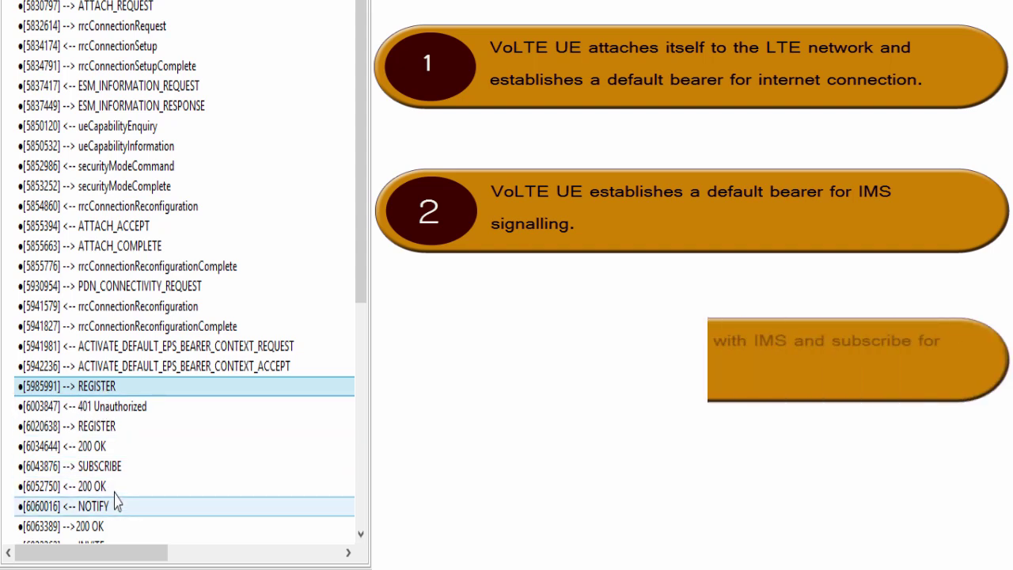
Mark the REGISTER to 200 OK registration exchange and scroll on toward INVITE.
{"action": "scroll", "coordinate": [118, 515], "scroll_direction": "down", "scroll_amount": 1}
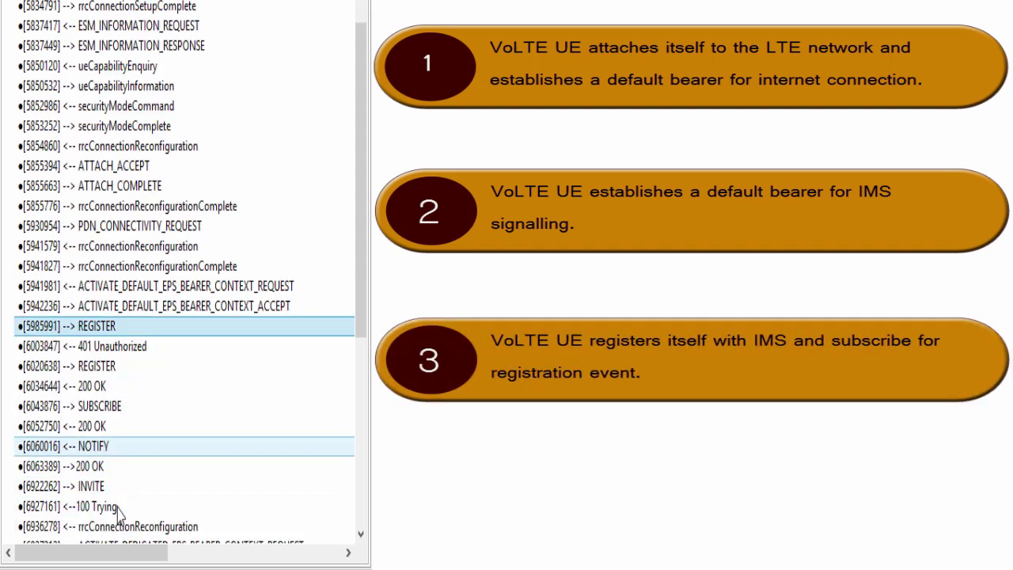
{"action": "left_click", "coordinate": [128, 468], "text": "shift"}
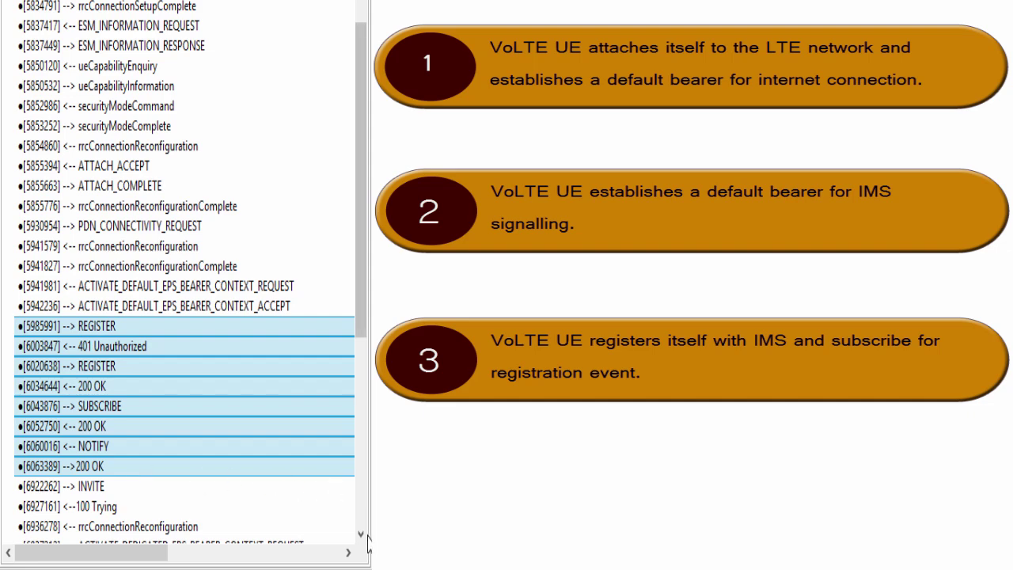
{"action": "left_click_drag", "start_coordinate": [362, 543], "coordinate": [361, 543]}
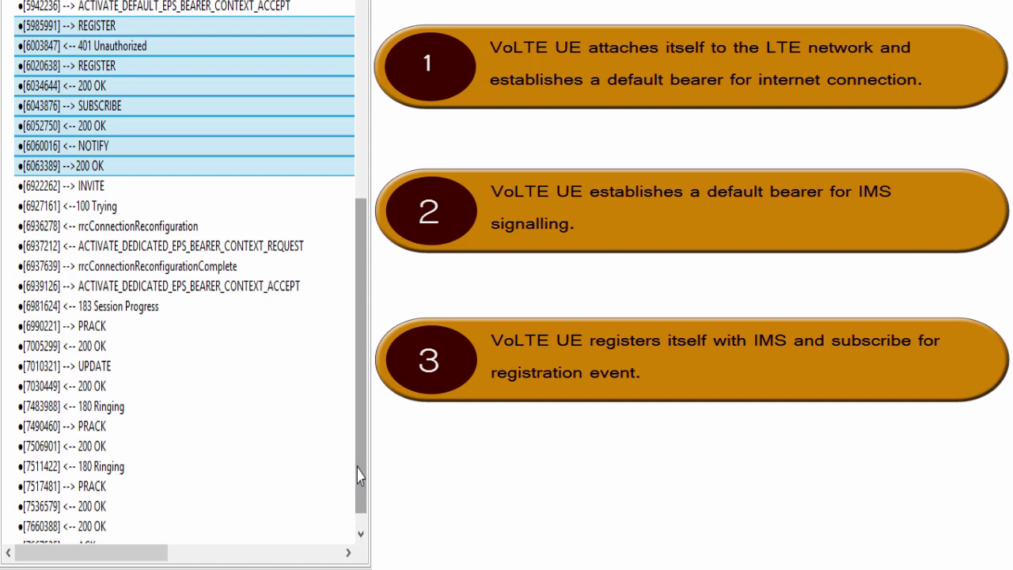
{"action": "scroll", "coordinate": [360, 475], "scroll_direction": "down", "scroll_amount": 1}
Select the call messages from INVITE through ACK.
{"action": "left_click", "coordinate": [238, 166]}
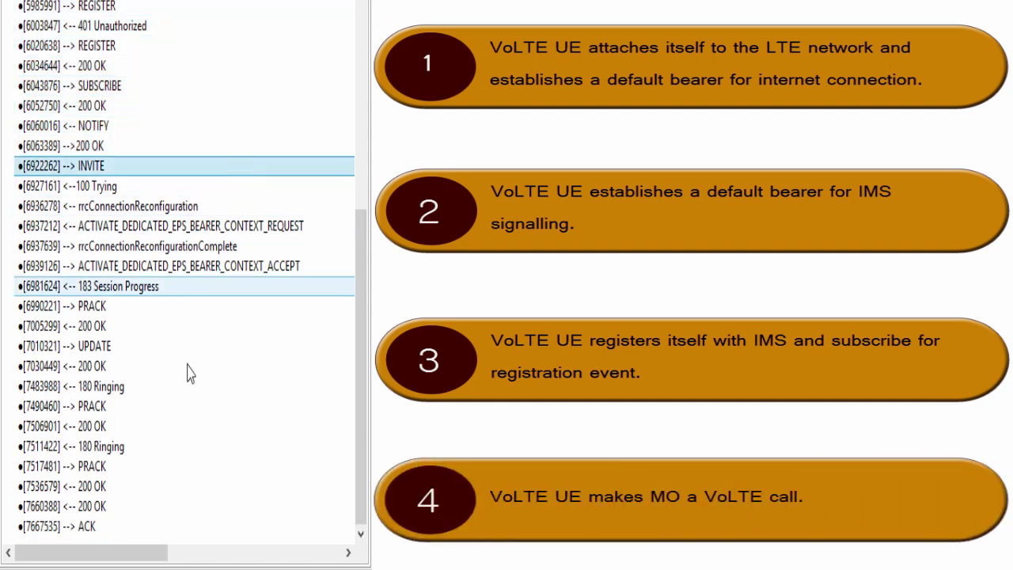
{"action": "left_click", "coordinate": [131, 527], "text": "shift"}
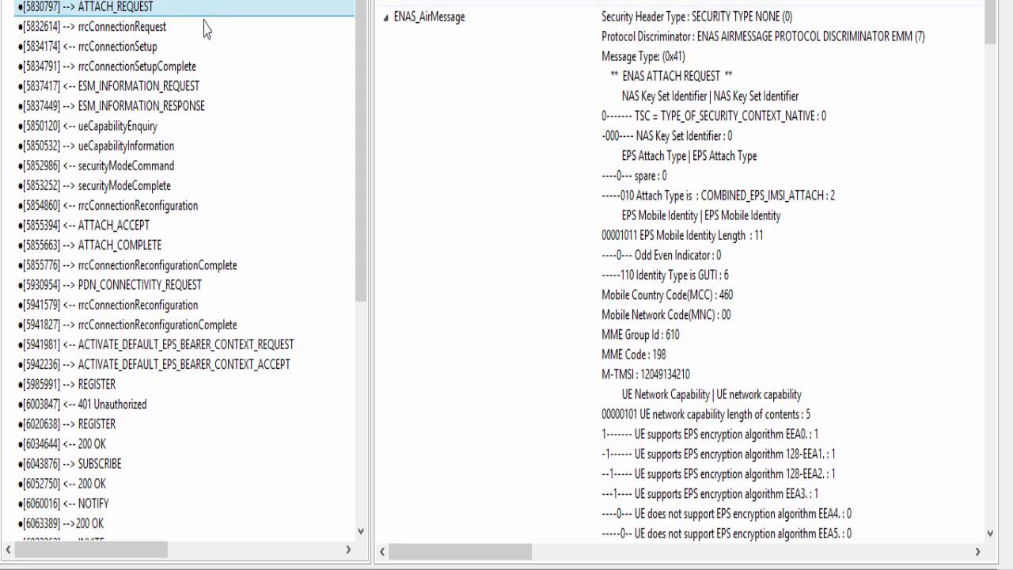
Step through the rrcConnectionRequest, Setup and SetupComplete decodes, highlighting the dedicatedInfoNAS payload.
{"action": "left_click", "coordinate": [205, 30]}
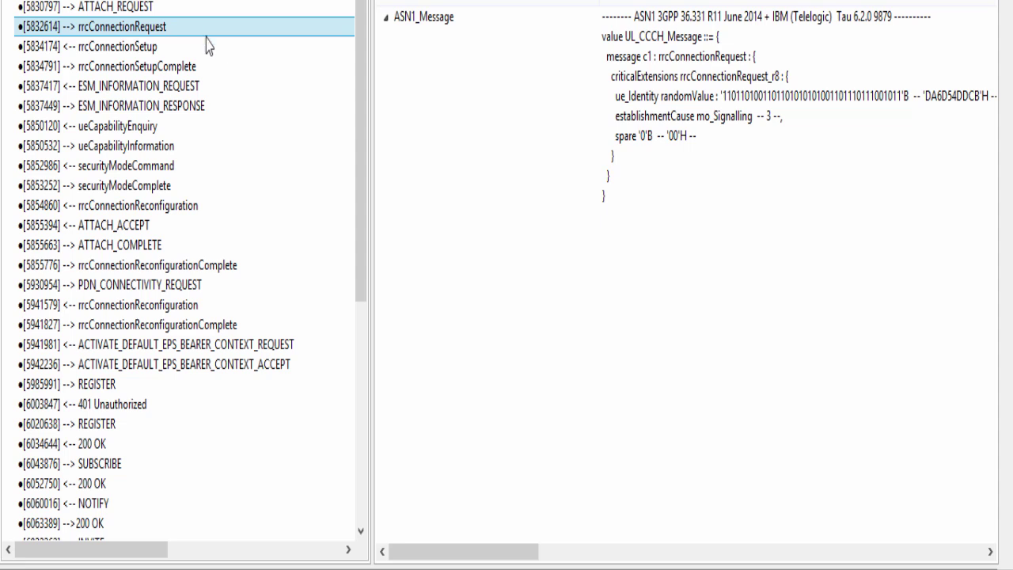
{"action": "left_click", "coordinate": [206, 49]}
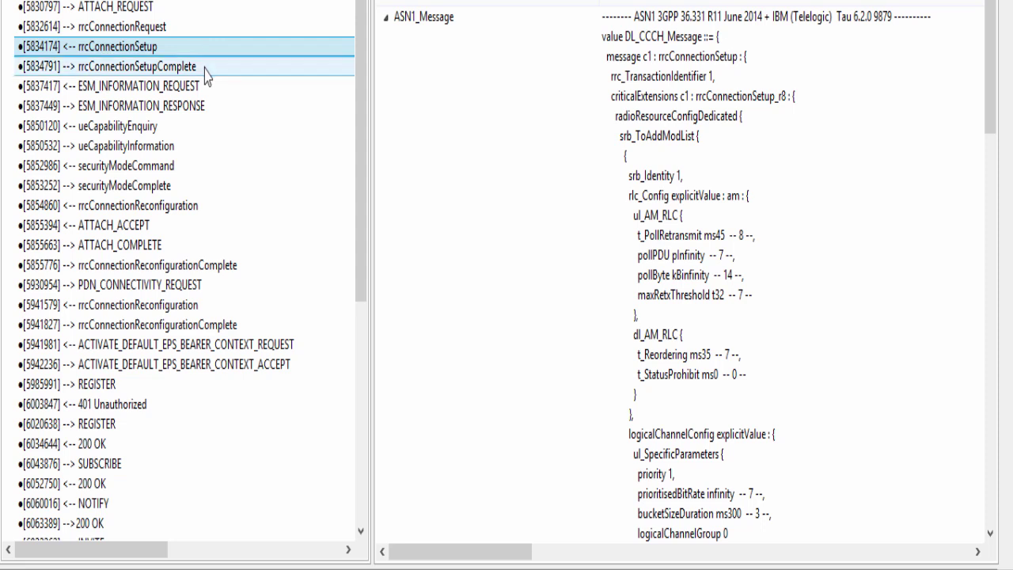
{"action": "left_click", "coordinate": [205, 70]}
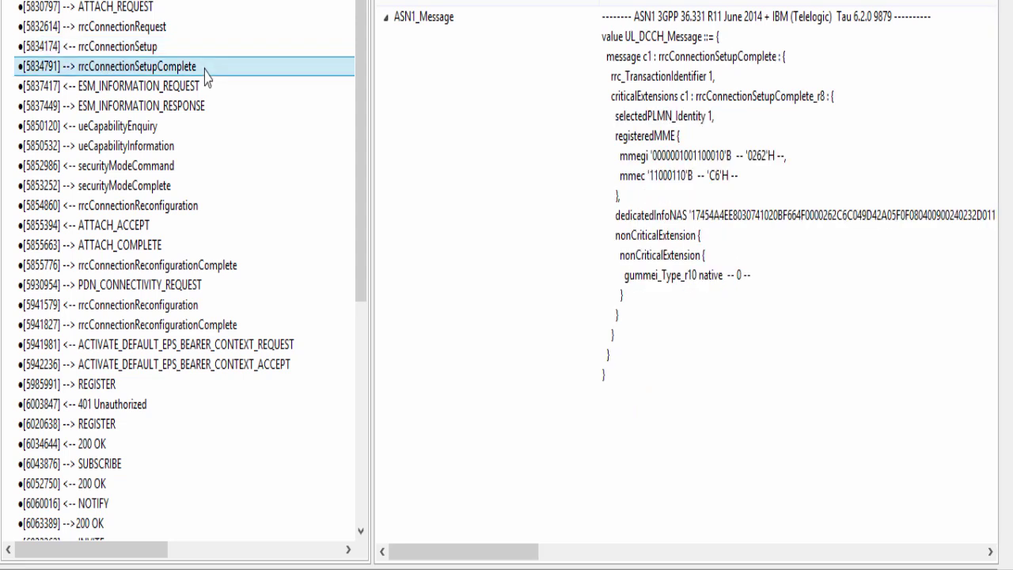
{"action": "left_click", "coordinate": [758, 217]}
{"action": "mouse_move", "coordinate": [538, 551]}
{"action": "left_mouse_down"}
{"action": "mouse_move", "coordinate": [803, 552]}
{"action": "mouse_move", "coordinate": [534, 552]}
{"action": "left_mouse_up"}
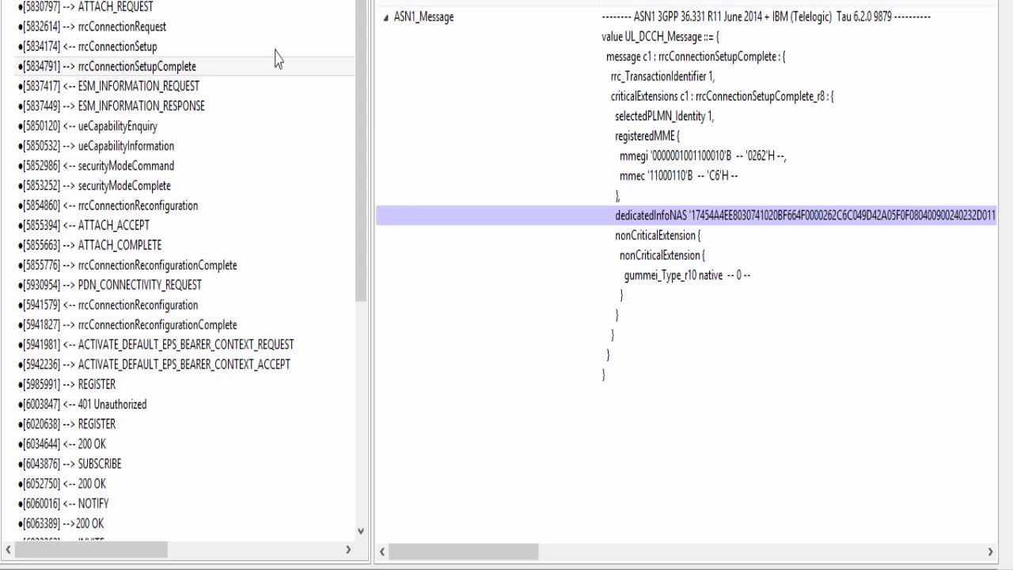
In the ATTACH_REQUEST decode, highlight the combined EPS/IMSI attach type and embedded PDN_CONNECTIVITY_REQUEST.
{"action": "left_click", "coordinate": [234, 17]}
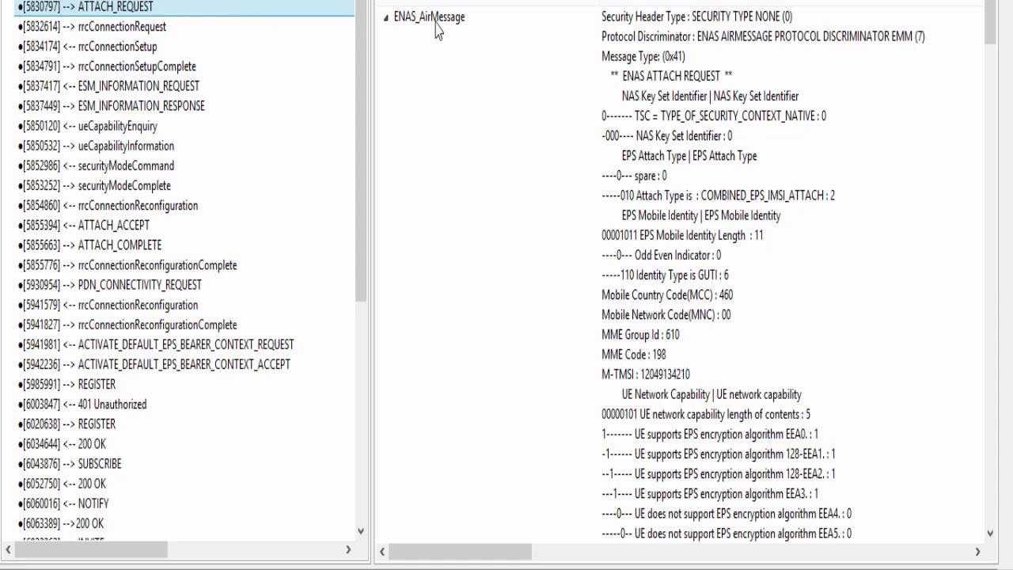
{"action": "scroll", "coordinate": [434, 20], "scroll_direction": "right", "scroll_amount": 2}
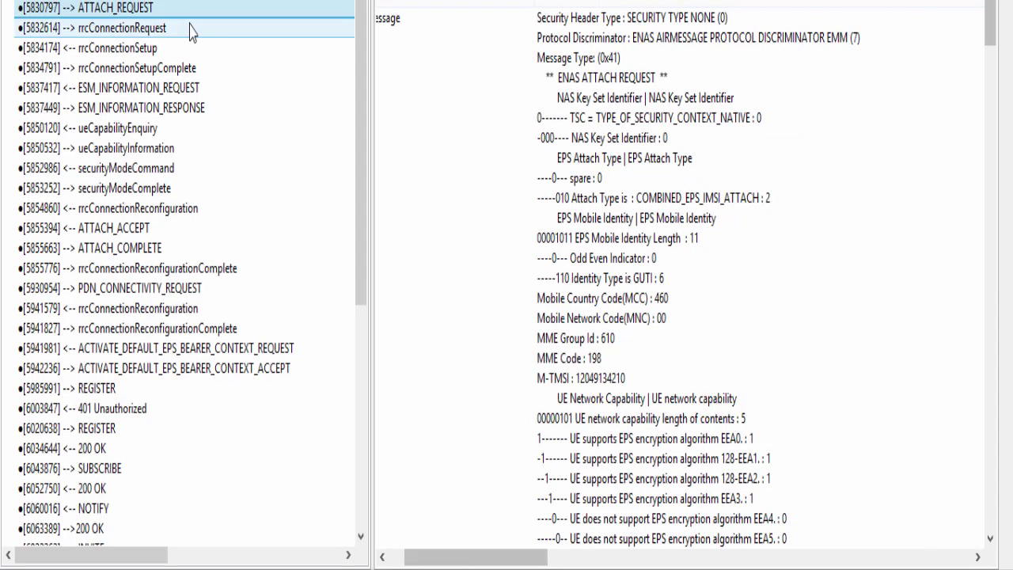
{"action": "left_click", "coordinate": [697, 200]}
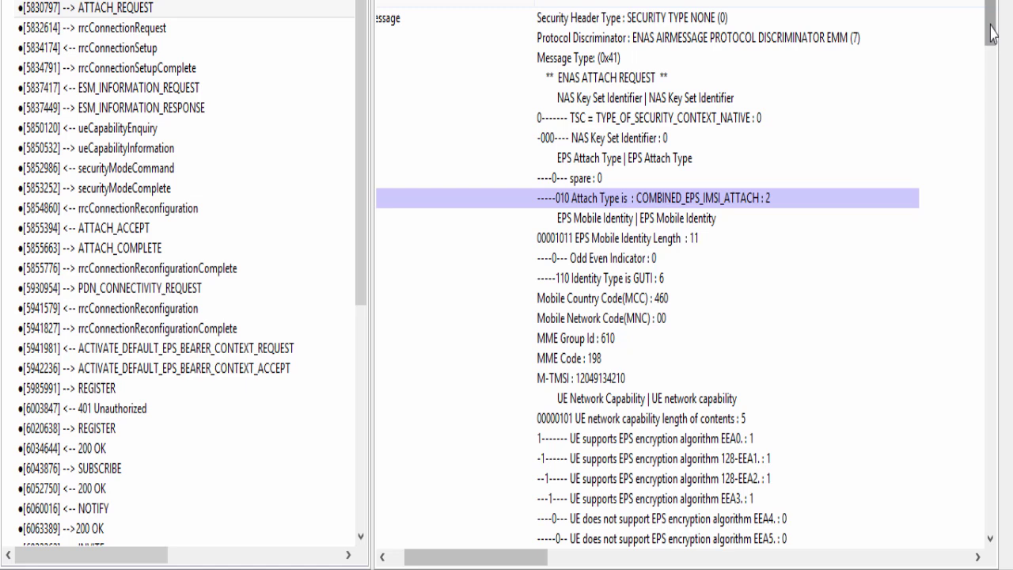
{"action": "left_click_drag", "start_coordinate": [991, 33], "coordinate": [993, 123]}
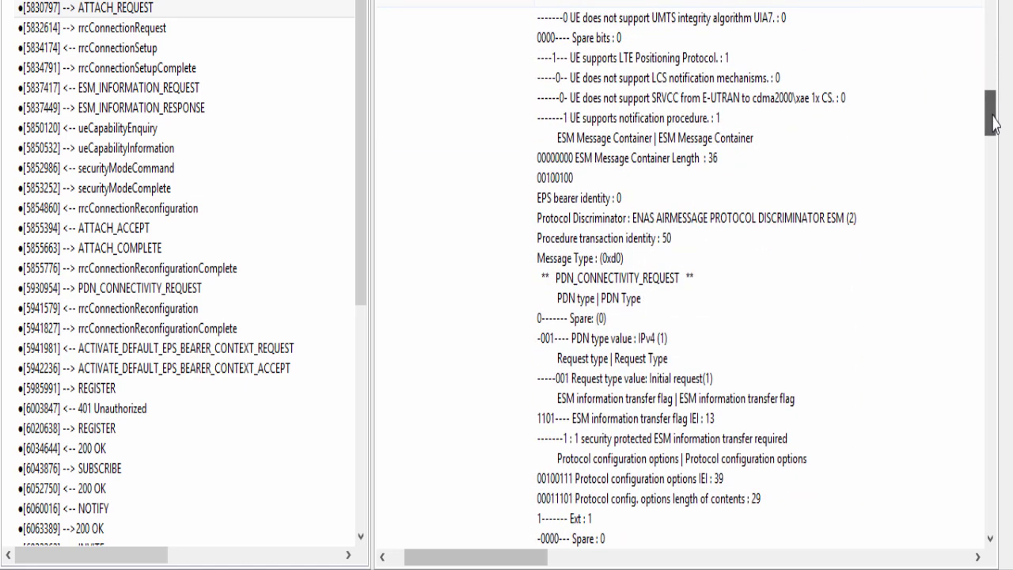
{"action": "left_click", "coordinate": [743, 277]}
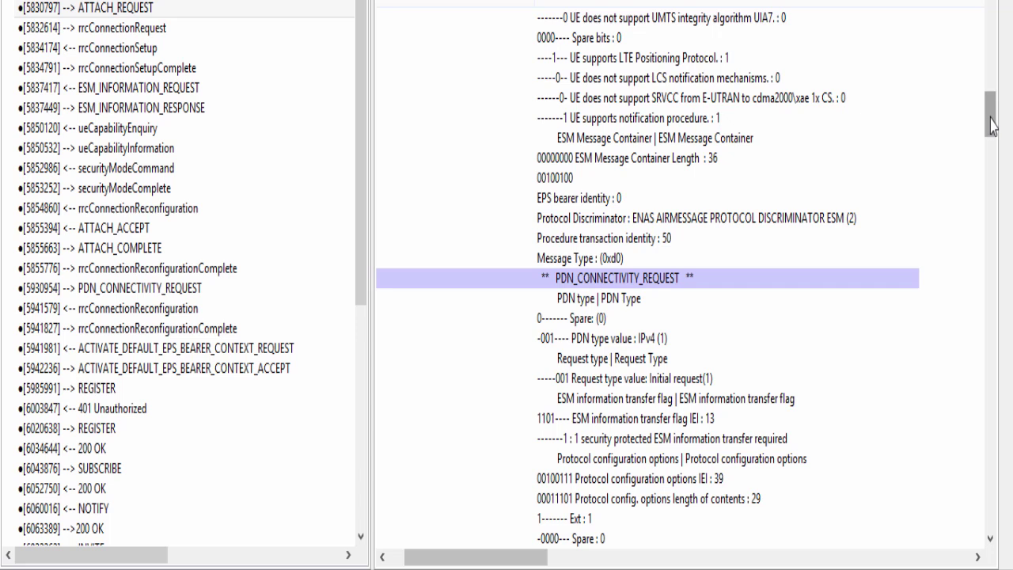
Highlight the voice domain preference of IMS PS voice preferred, then open ueCapabilityInformation.
{"action": "left_click_drag", "start_coordinate": [991, 125], "coordinate": [997, 245]}
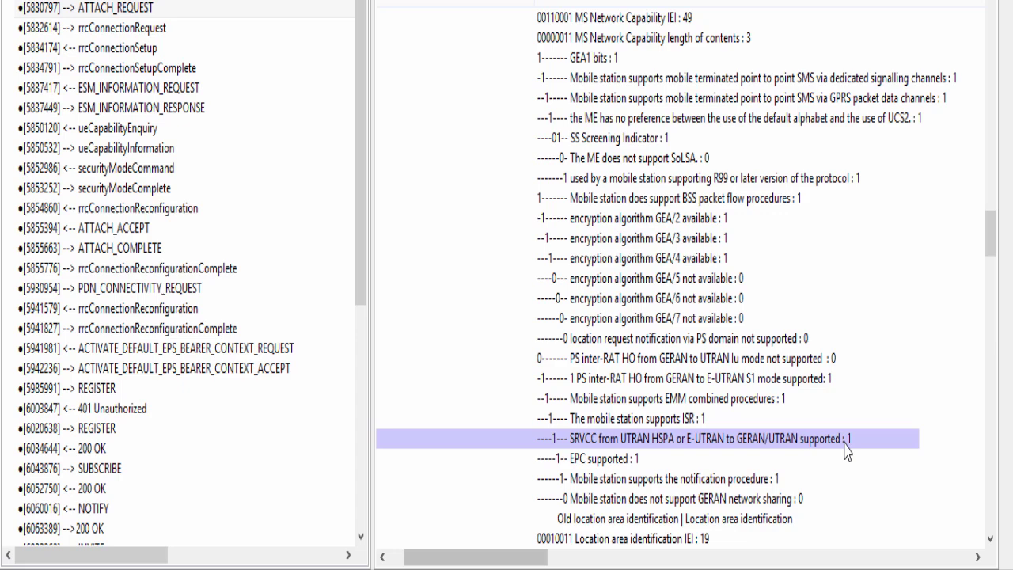
{"action": "left_click", "coordinate": [991, 229]}
{"action": "left_click_drag", "start_coordinate": [992, 237], "coordinate": [1003, 515]}
{"action": "left_click", "coordinate": [772, 140]}
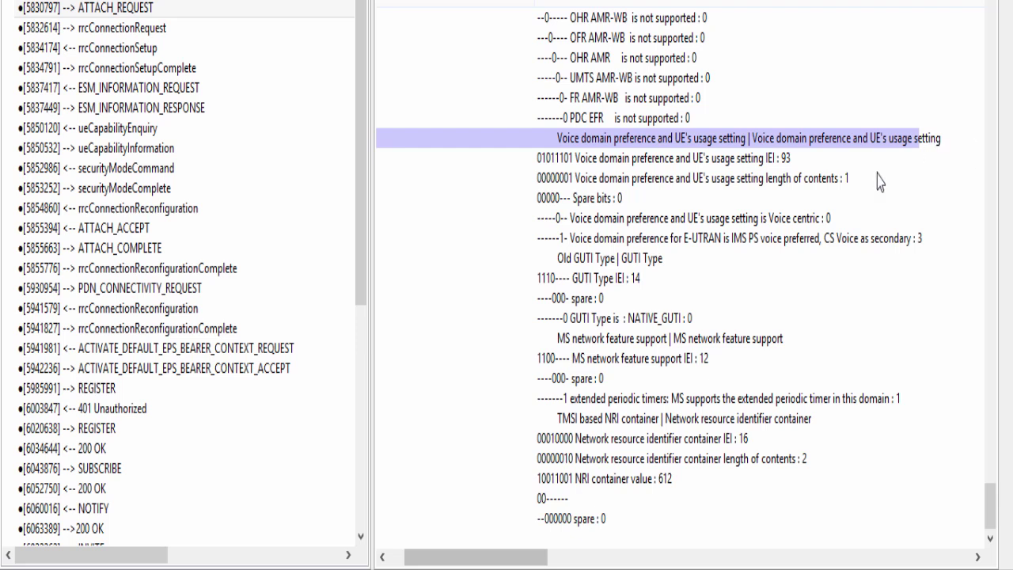
{"action": "left_click", "coordinate": [831, 240]}
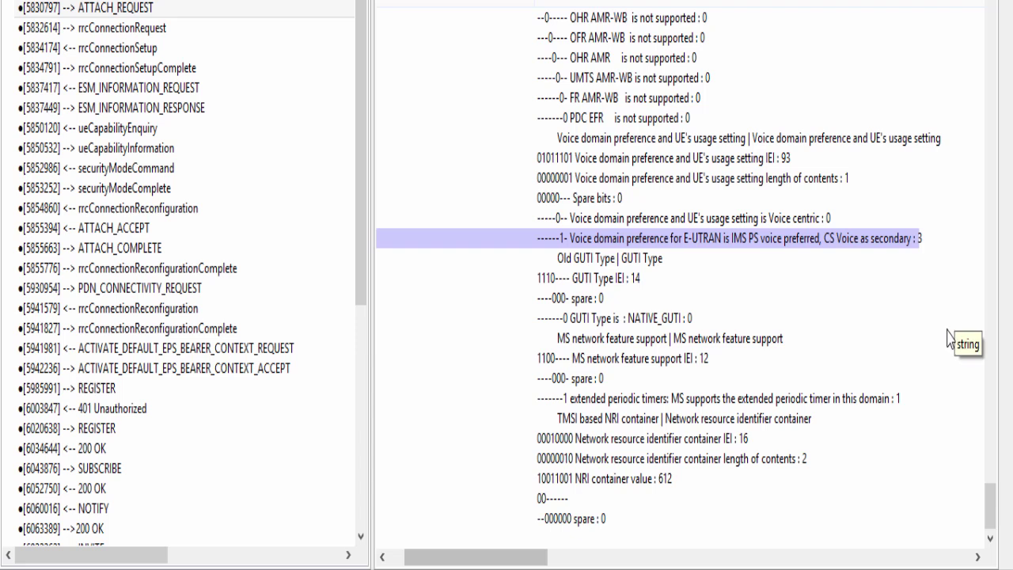
{"action": "left_click", "coordinate": [208, 155]}
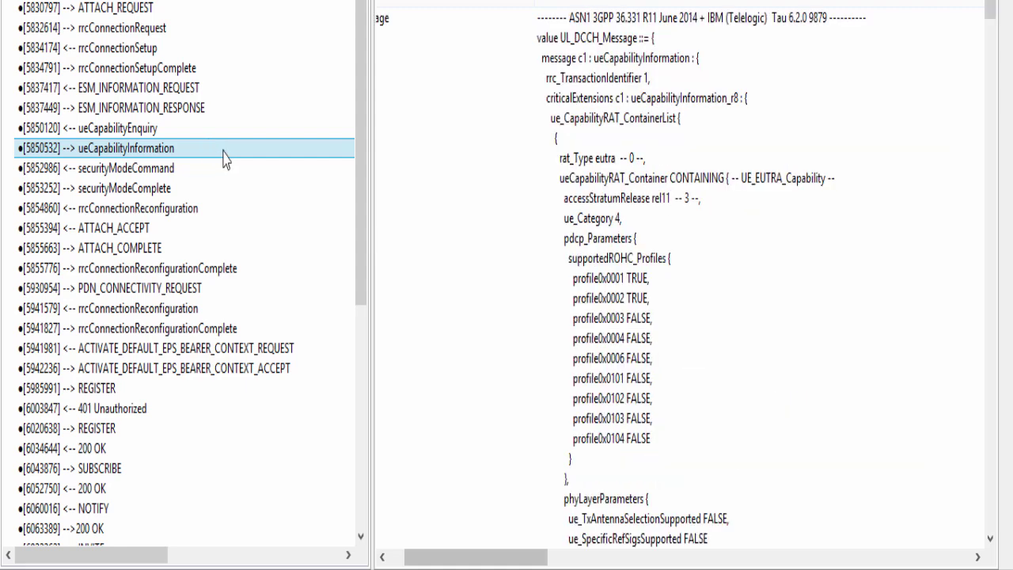
Highlight featureGroupIndicators 7FCFDEBE, then open the [5854860] rrcConnectionReconfiguration decode.
{"action": "left_click", "coordinate": [992, 12]}
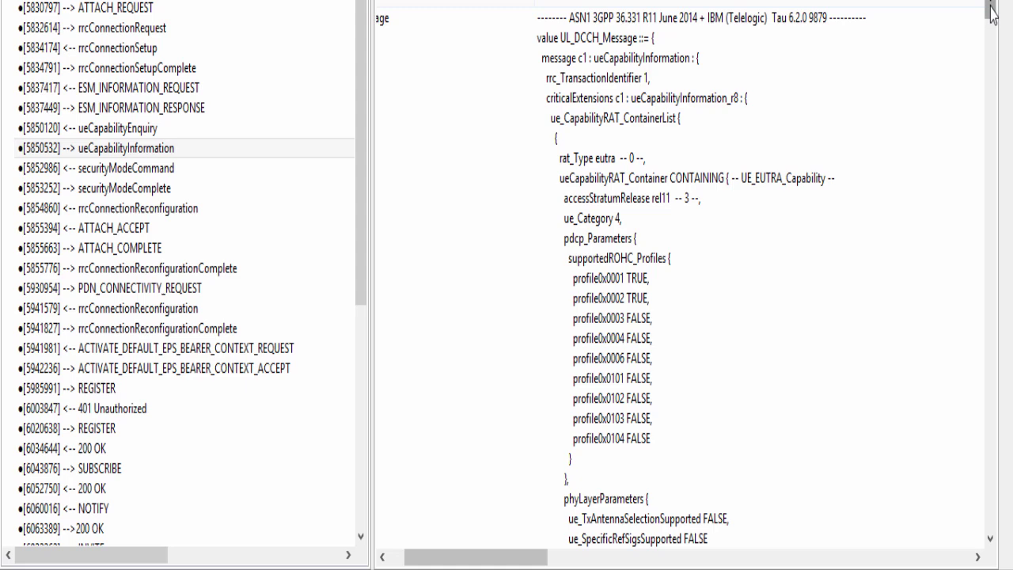
{"action": "mouse_move", "coordinate": [992, 12]}
{"action": "left_mouse_down"}
{"action": "mouse_move", "coordinate": [998, 93]}
{"action": "mouse_move", "coordinate": [996, 86]}
{"action": "left_mouse_up"}
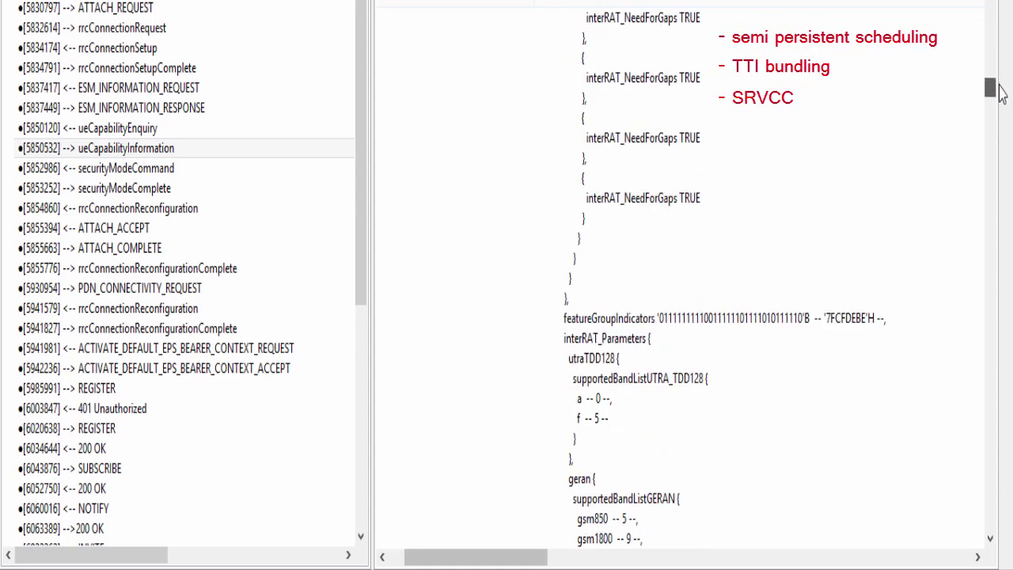
{"action": "left_click", "coordinate": [863, 319]}
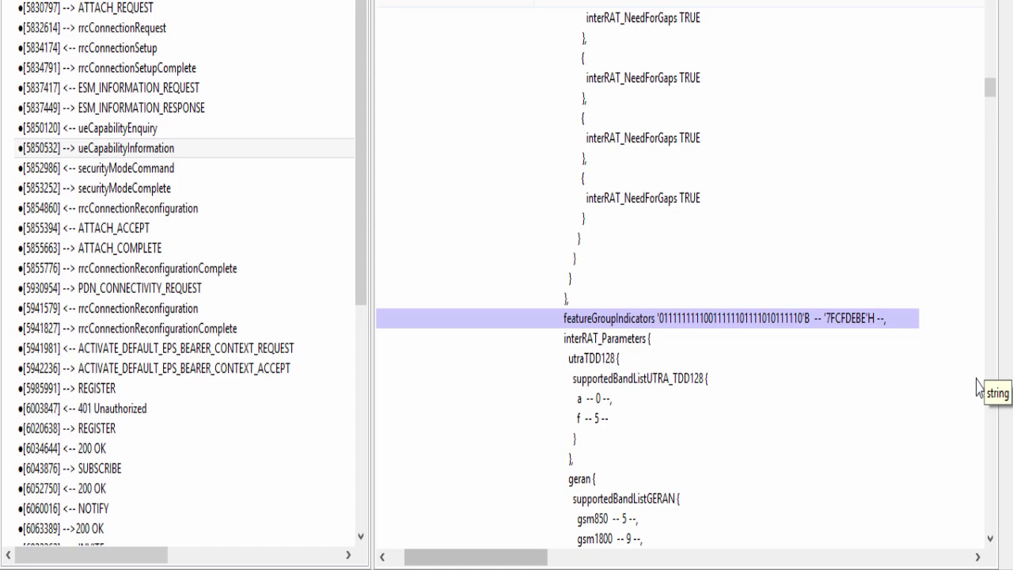
{"action": "left_click", "coordinate": [199, 211]}
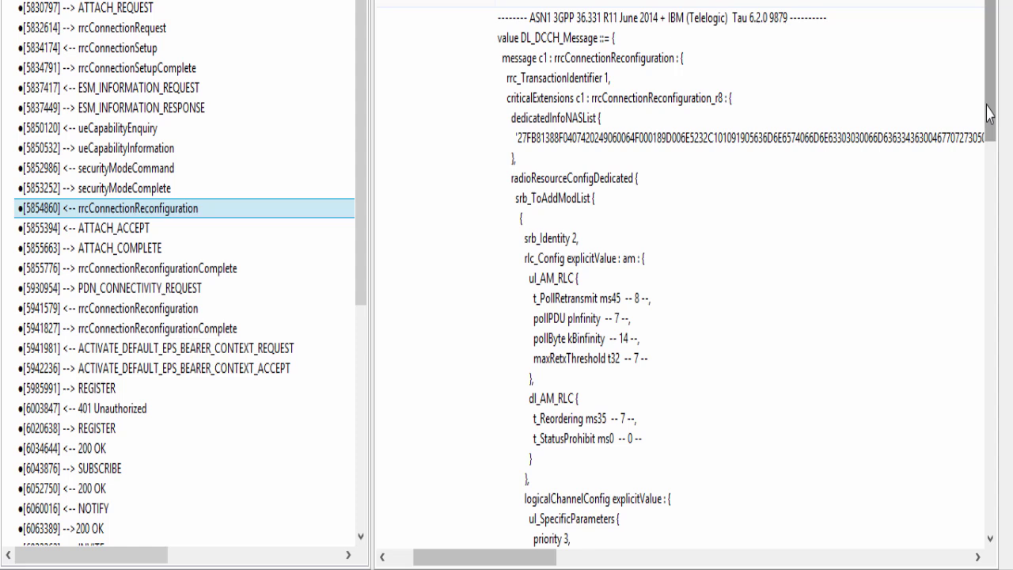
Highlight the dedicatedInfoNASList payload, eps_BearerIdentity 5 and drb_Identity 1.
{"action": "left_click", "coordinate": [966, 139]}
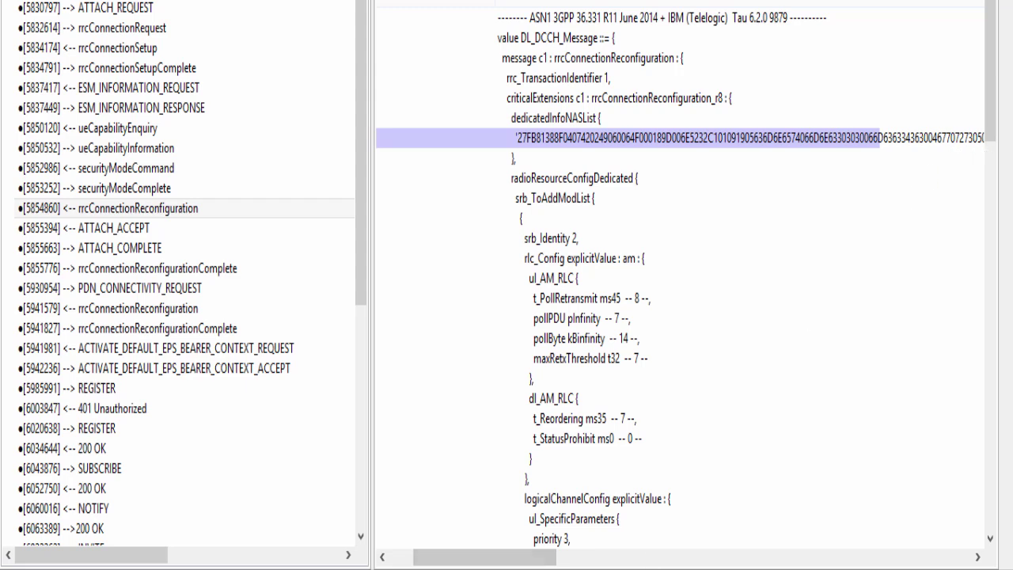
{"action": "left_click_drag", "start_coordinate": [523, 563], "coordinate": [481, 564]}
{"action": "scroll", "coordinate": [538, 491], "scroll_direction": "down", "scroll_amount": 8}
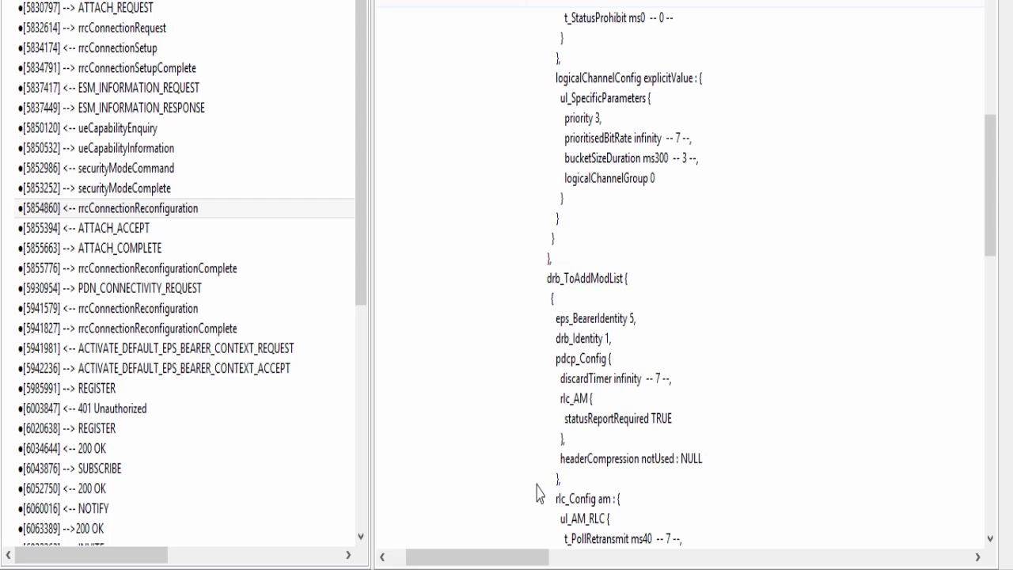
{"action": "left_click", "coordinate": [600, 320]}
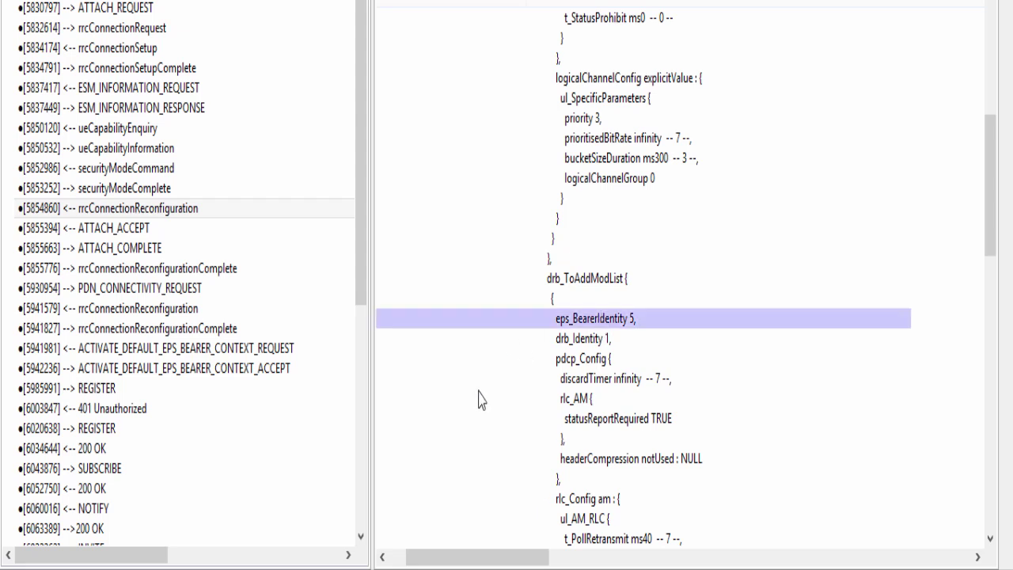
{"action": "left_click", "coordinate": [565, 340]}
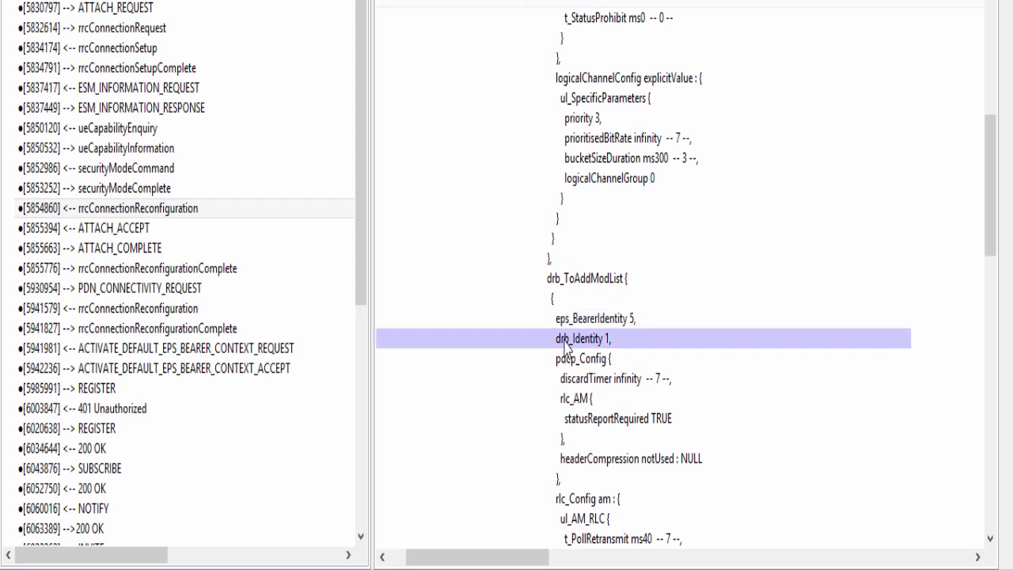
Highlight logical channel priority 12, mark the bearer and DRB lines, then open ATTACH_ACCEPT.
{"action": "scroll", "coordinate": [463, 471], "scroll_direction": "down", "scroll_amount": 8}
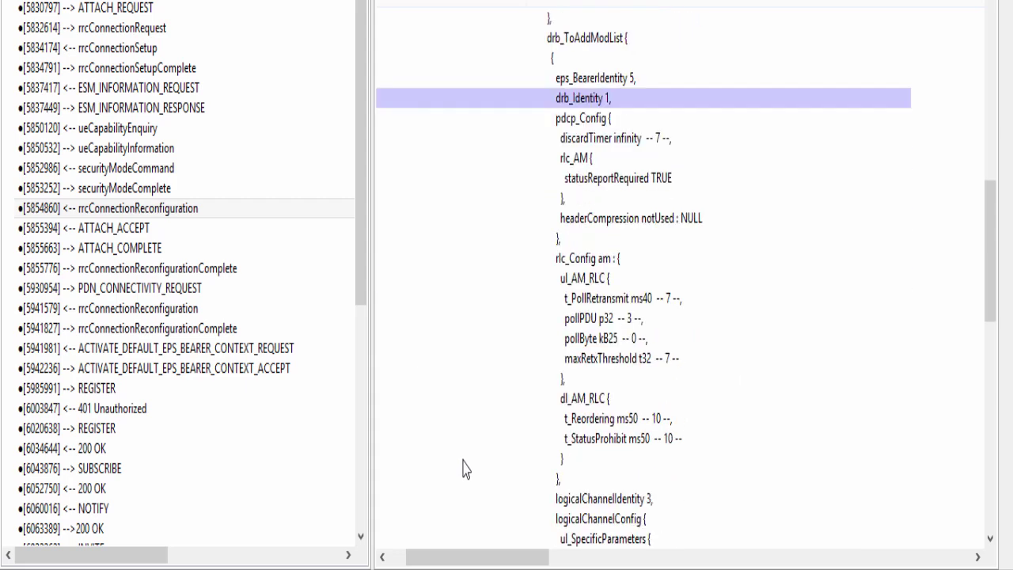
{"action": "left_click", "coordinate": [563, 319]}
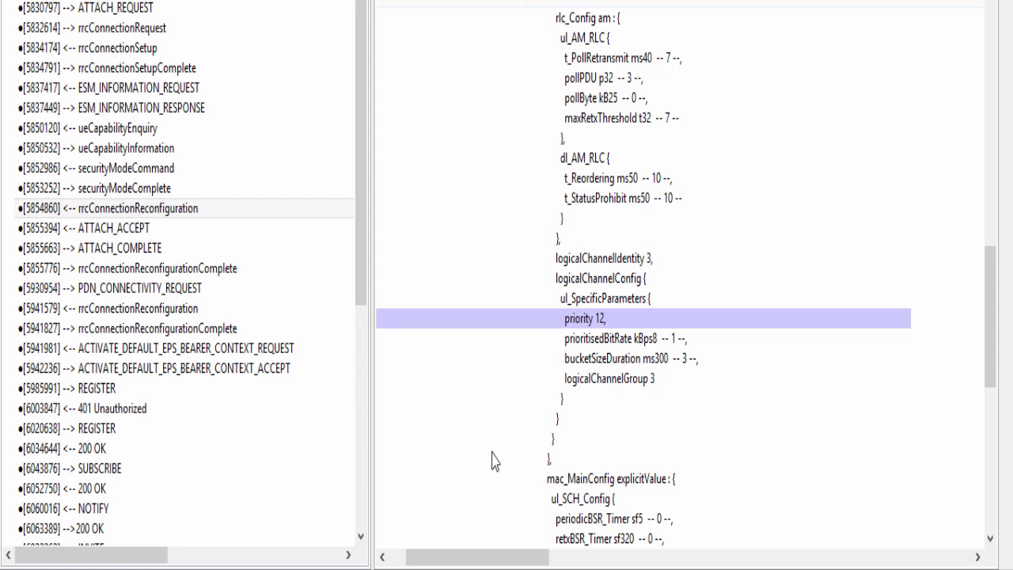
{"action": "scroll", "coordinate": [491, 461], "scroll_direction": "up", "scroll_amount": 3}
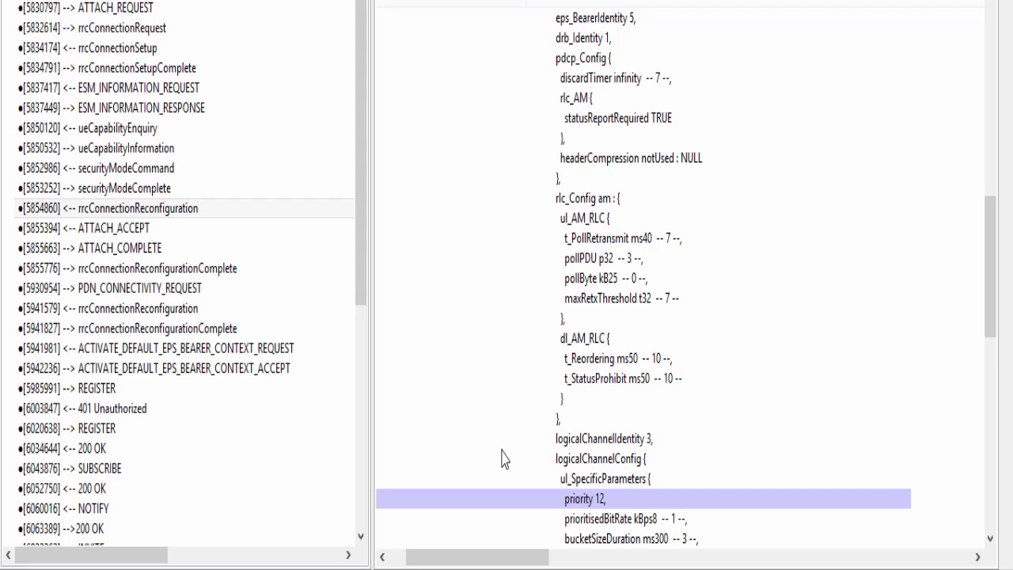
{"action": "scroll", "coordinate": [501, 458], "scroll_direction": "up", "scroll_amount": 1}
{"action": "scroll", "coordinate": [501, 458], "scroll_direction": "down", "scroll_amount": 1}
{"action": "left_click", "coordinate": [587, 19], "text": "ctrl"}
{"action": "left_click", "coordinate": [594, 38], "text": "ctrl"}
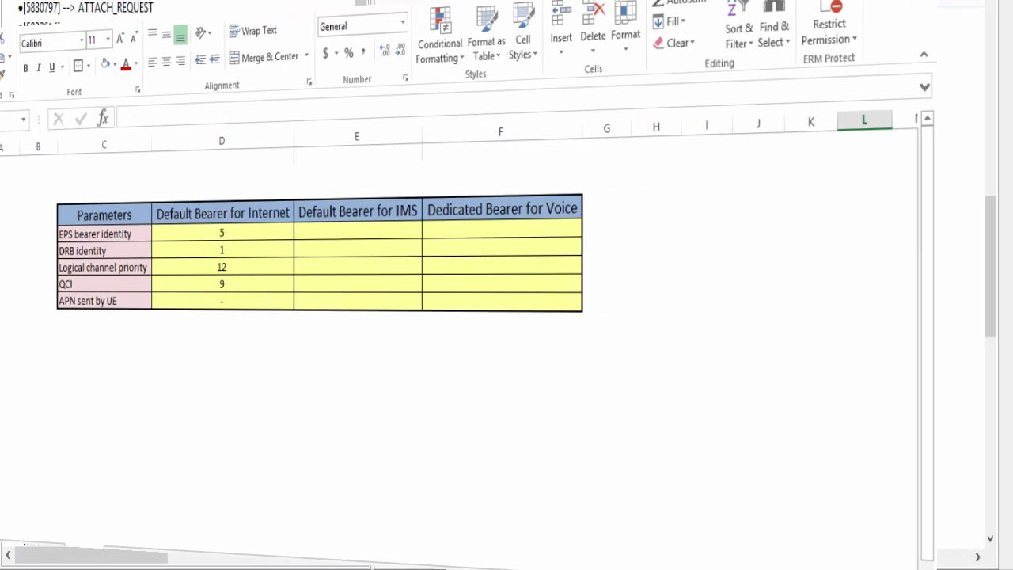
{"action": "left_click", "coordinate": [138, 231]}
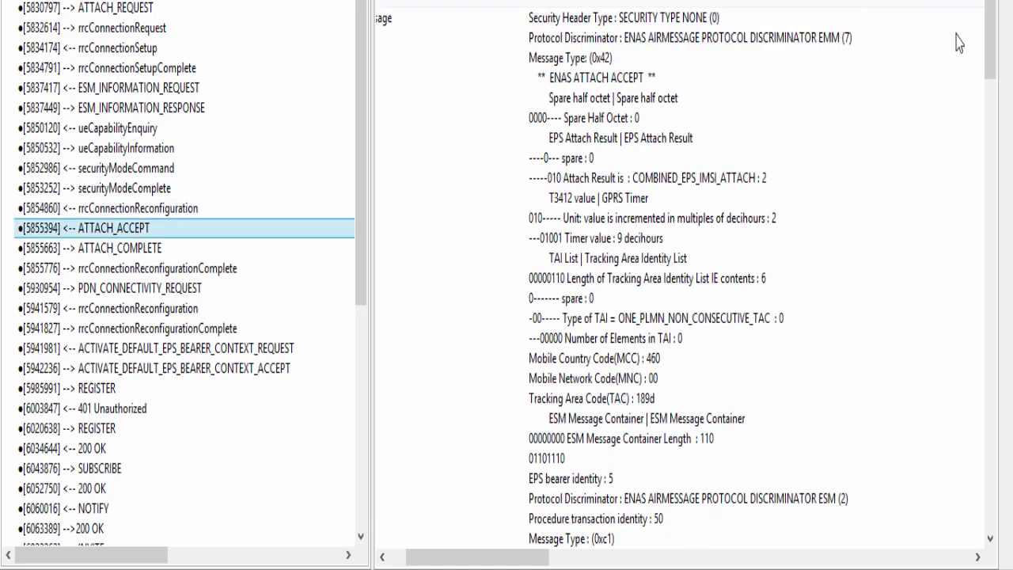
Highlight the ENAS ATTACH ACCEPT header and its embedded default bearer context request.
{"action": "left_click", "coordinate": [707, 79]}
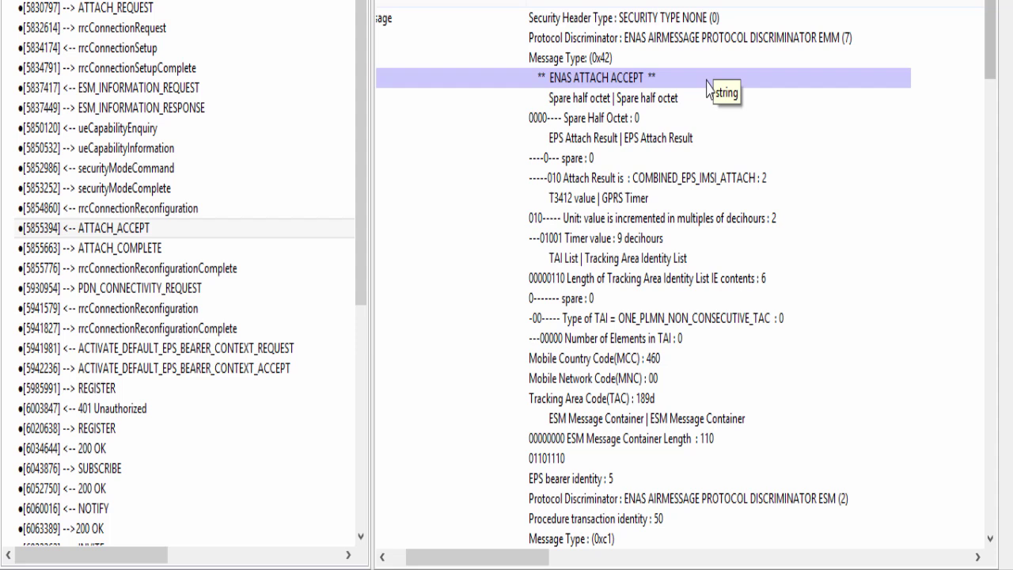
{"action": "scroll", "coordinate": [708, 89], "scroll_direction": "down", "scroll_amount": 4}
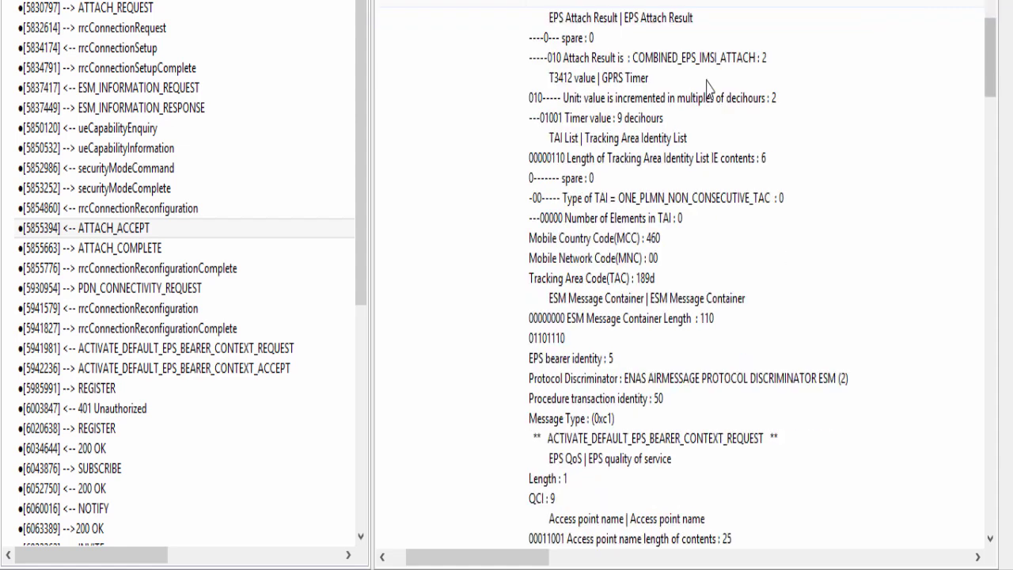
{"action": "left_click", "coordinate": [744, 333]}
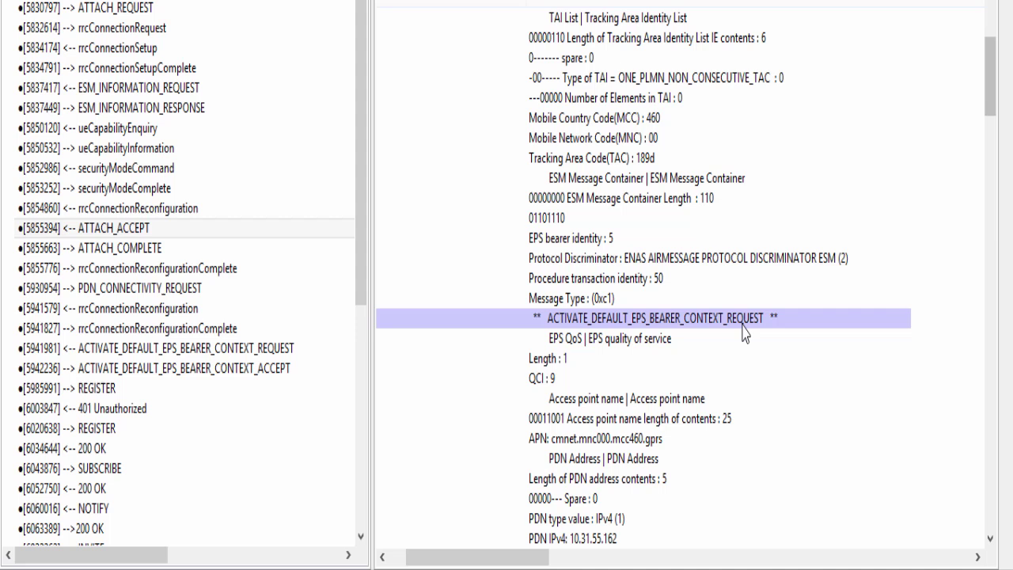
Highlight QCI 9, APN cmnet.mnc000.mcc460.gprs and PDN IPv4 address 10.31.55.162.
{"action": "scroll", "coordinate": [744, 333], "scroll_direction": "down", "scroll_amount": 3}
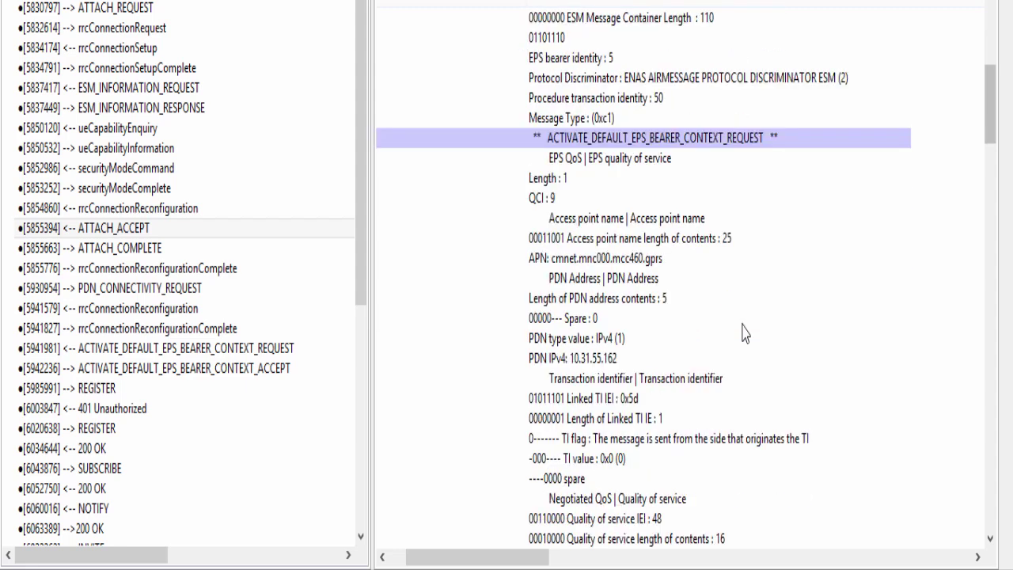
{"action": "left_click", "coordinate": [627, 197]}
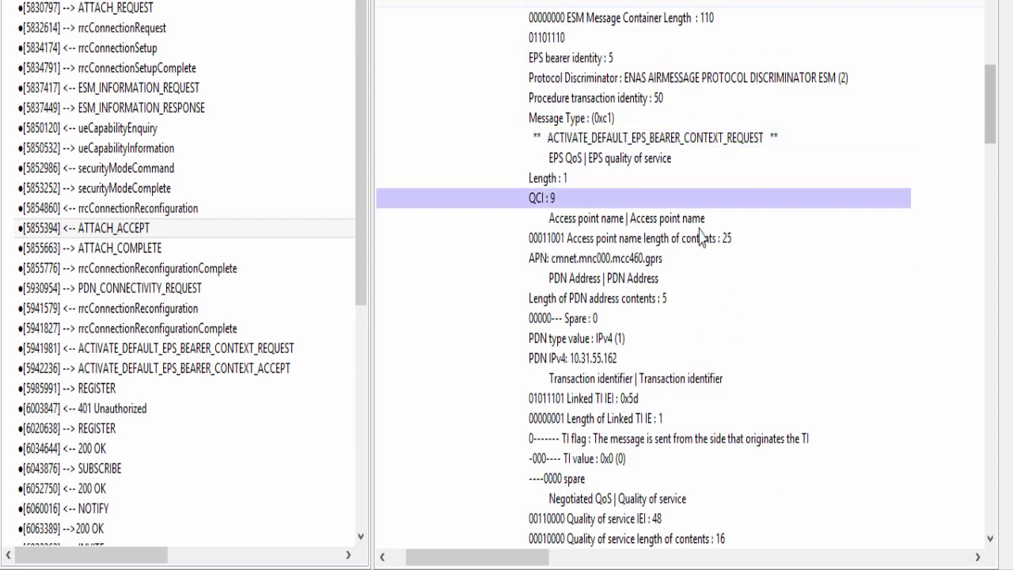
{"action": "left_click", "coordinate": [682, 260]}
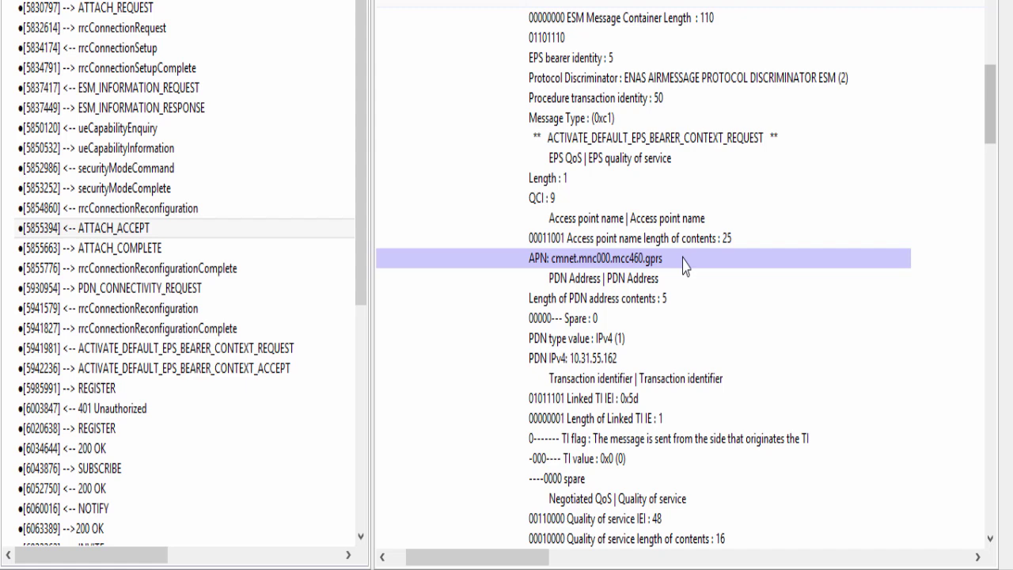
{"action": "scroll", "coordinate": [805, 372], "scroll_direction": "down", "scroll_amount": 3}
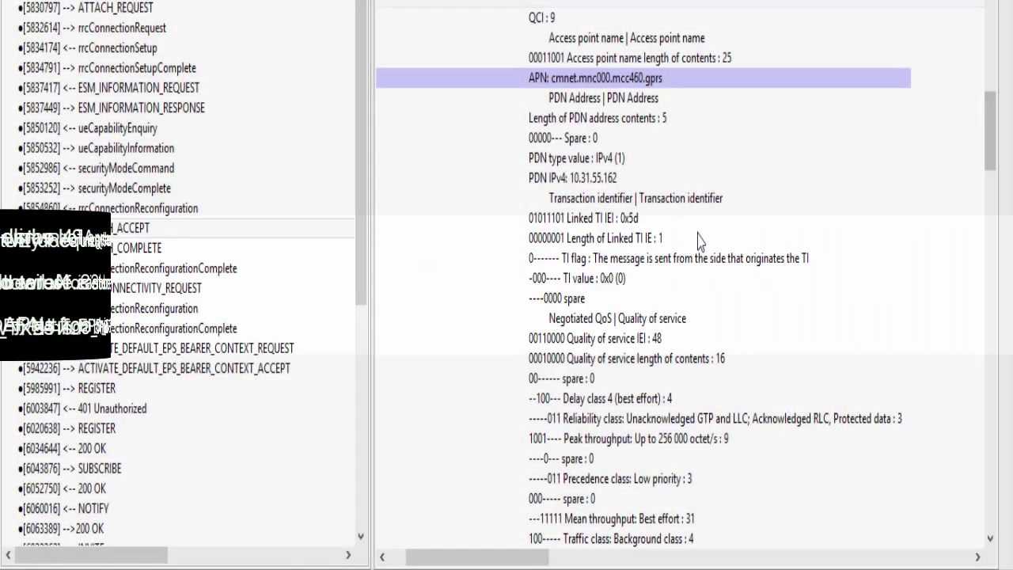
{"action": "left_click", "coordinate": [680, 180]}
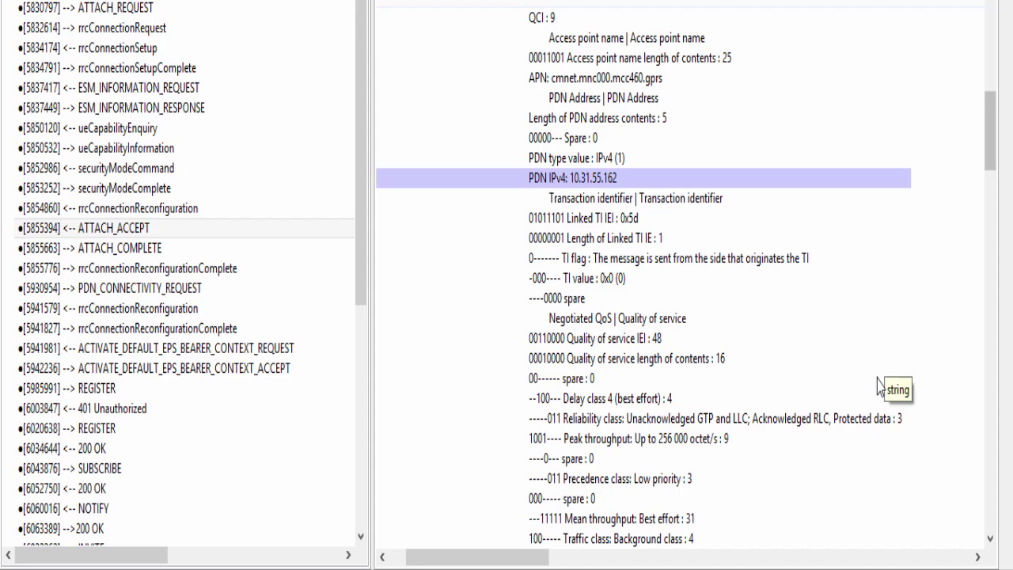
Check ATTACH_ACCEPT's IMS VoPS supported flag, then open the PDN_CONNECTIVITY_REQUEST decode.
{"action": "left_click_drag", "start_coordinate": [996, 133], "coordinate": [995, 505]}
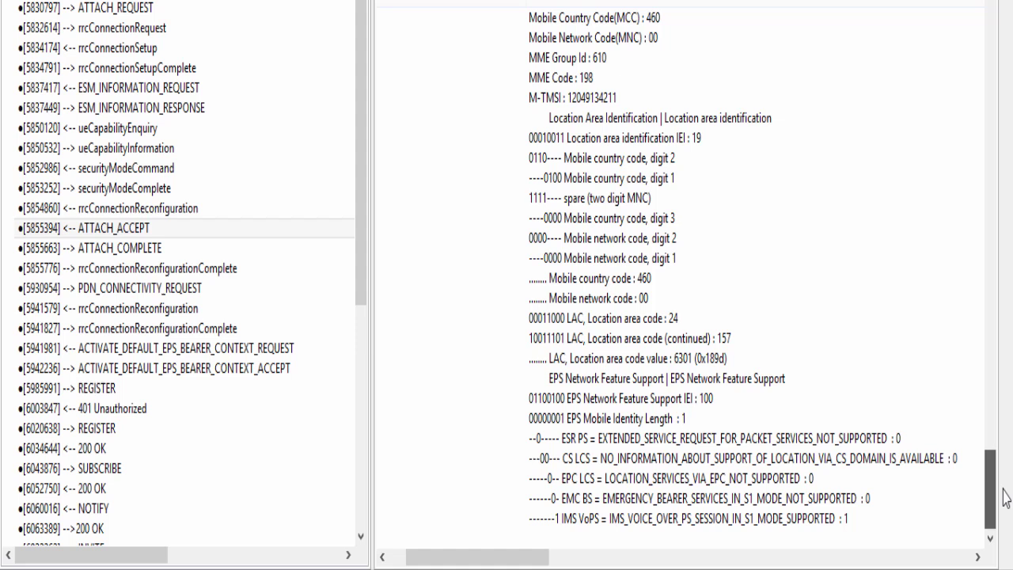
{"action": "left_click", "coordinate": [866, 519]}
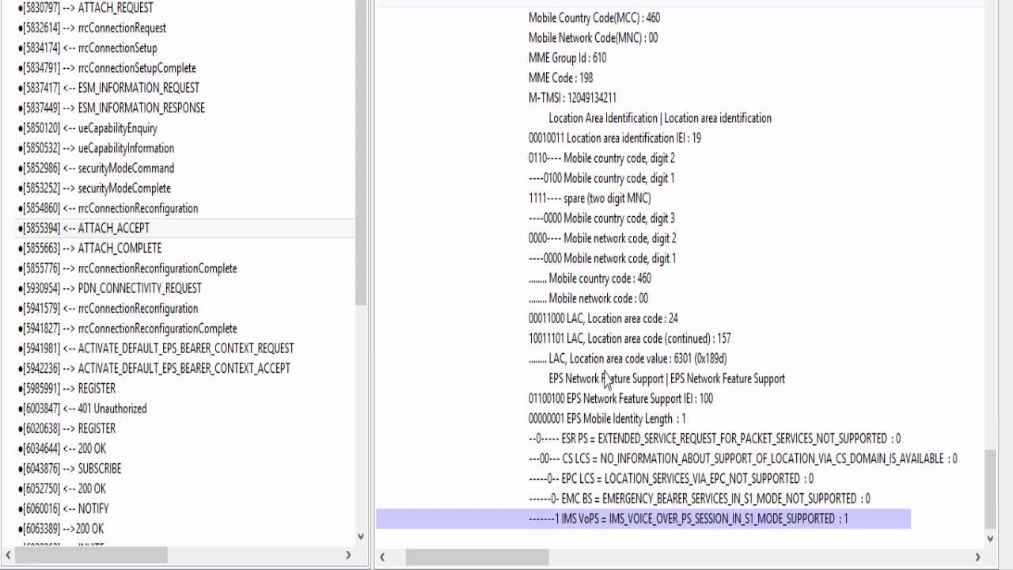
{"action": "left_click", "coordinate": [178, 293]}
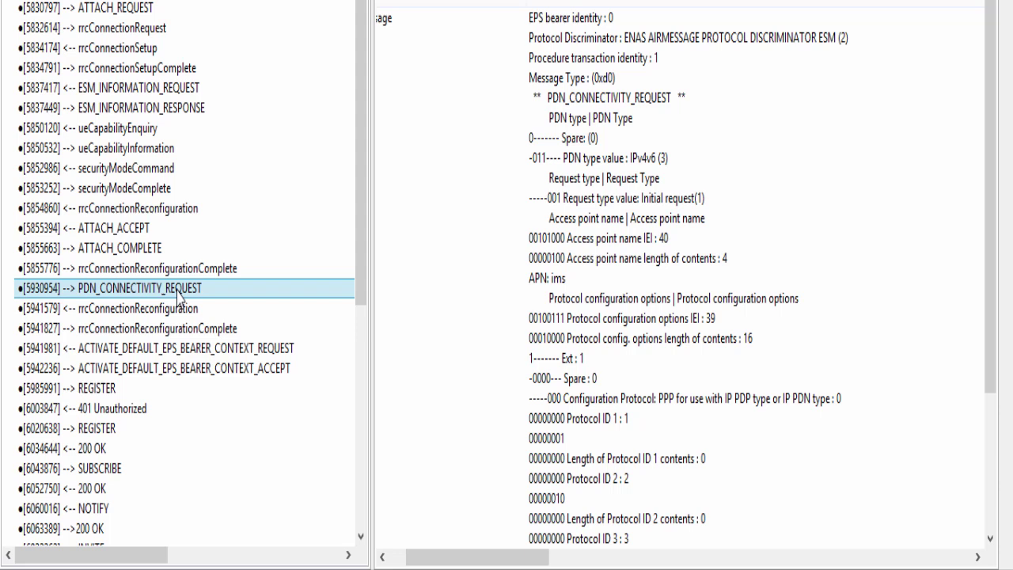
Highlight the requested PDN type IPv4v6 (3) and the APN ims.
{"action": "left_click", "coordinate": [600, 162]}
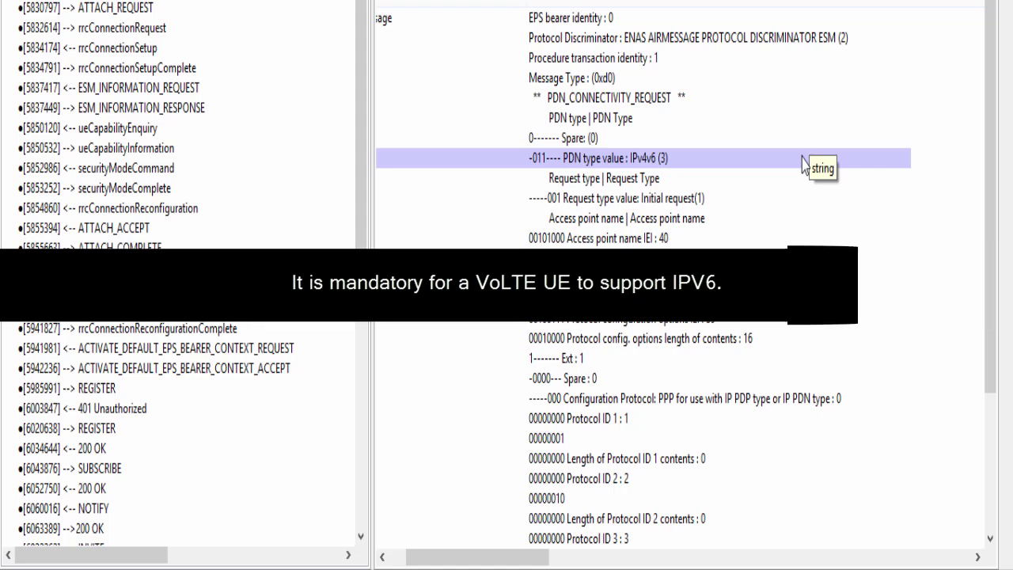
{"action": "left_click", "coordinate": [619, 283]}
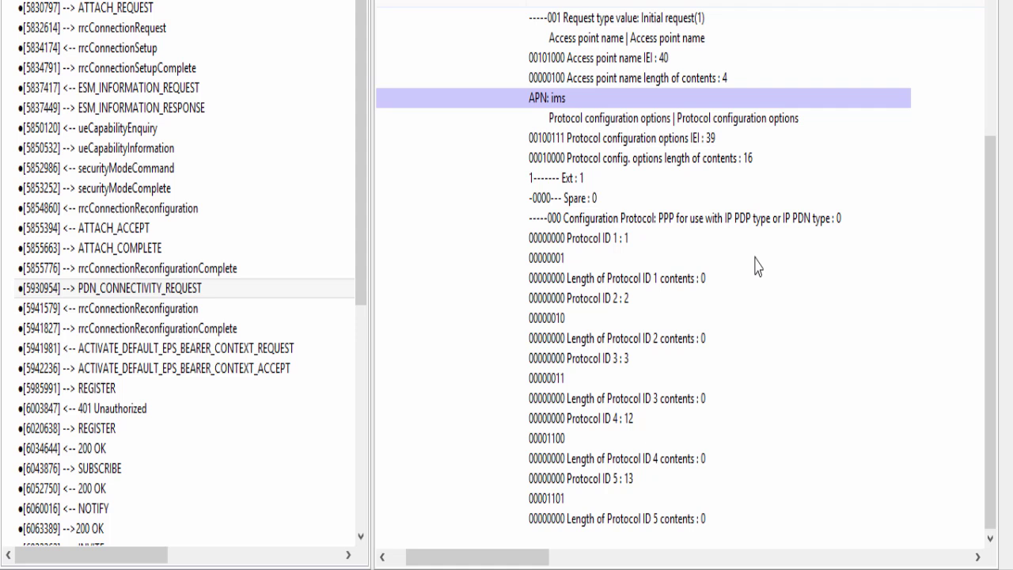
Highlight the protocol configuration options element and step through Protocol IDs 1 to 5.
{"action": "left_click", "coordinate": [701, 219]}
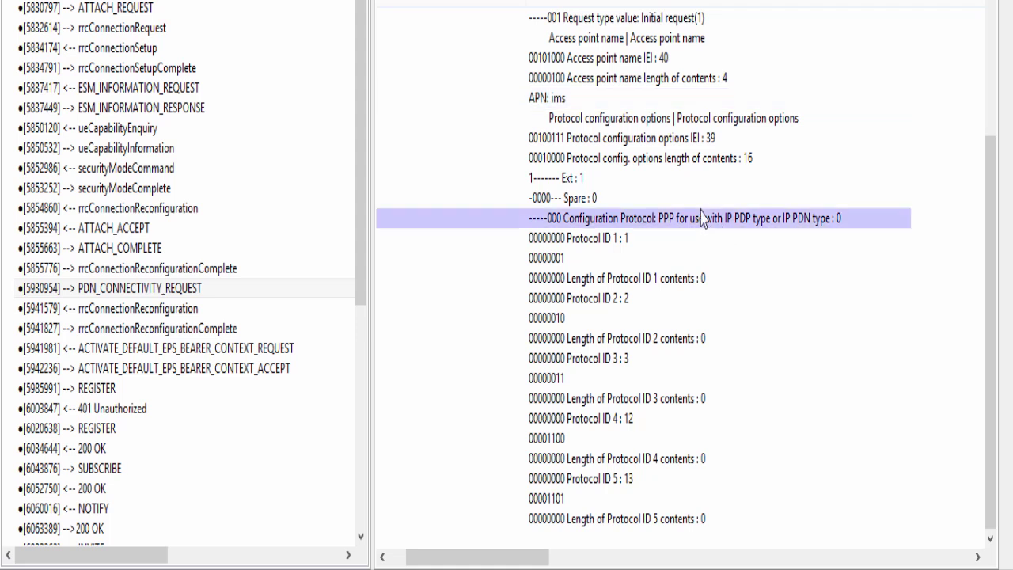
{"action": "left_click", "coordinate": [678, 144]}
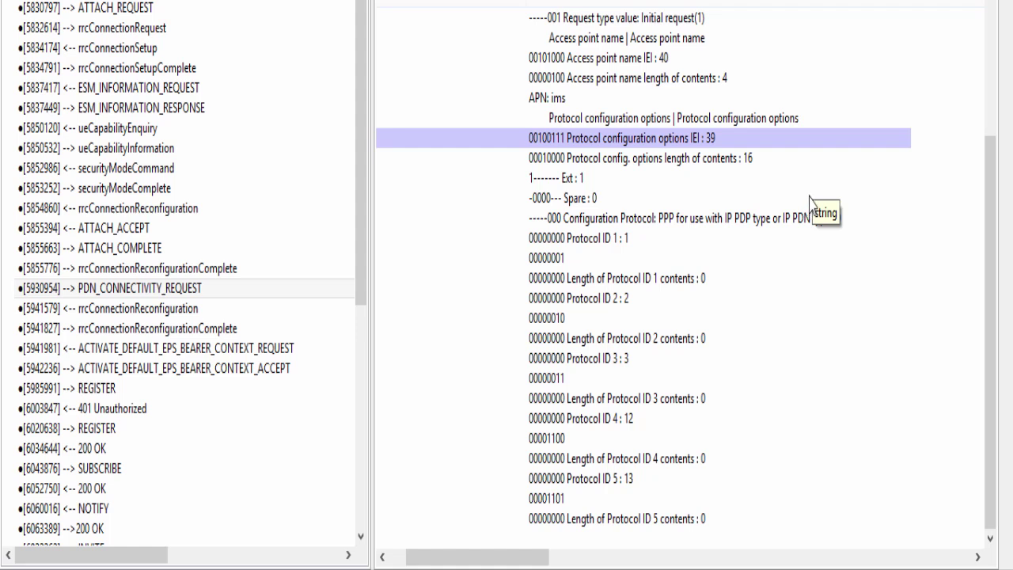
{"action": "left_click", "coordinate": [605, 239]}
{"action": "left_click", "coordinate": [609, 301]}
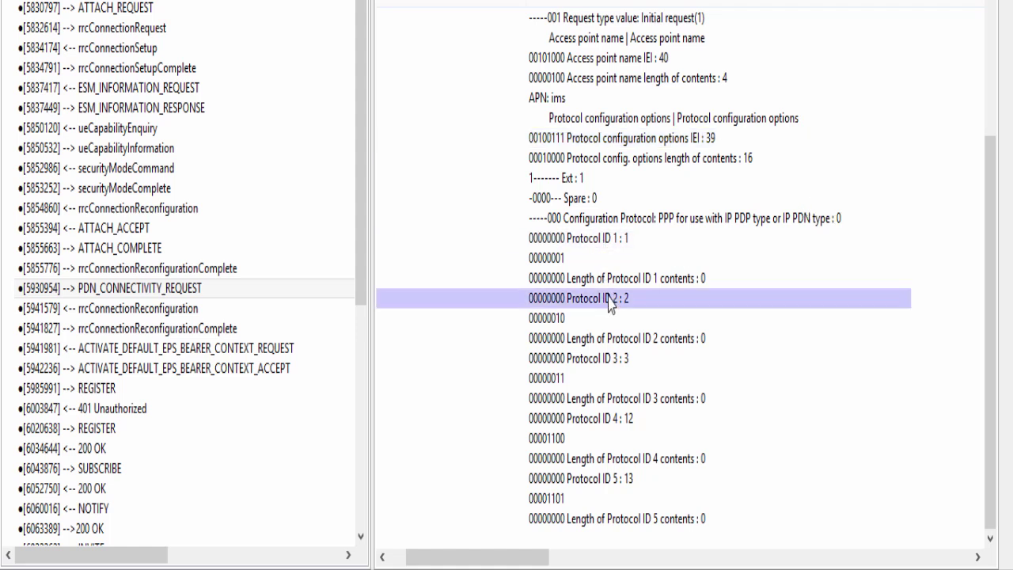
{"action": "left_click", "coordinate": [617, 359]}
{"action": "left_click", "coordinate": [627, 420]}
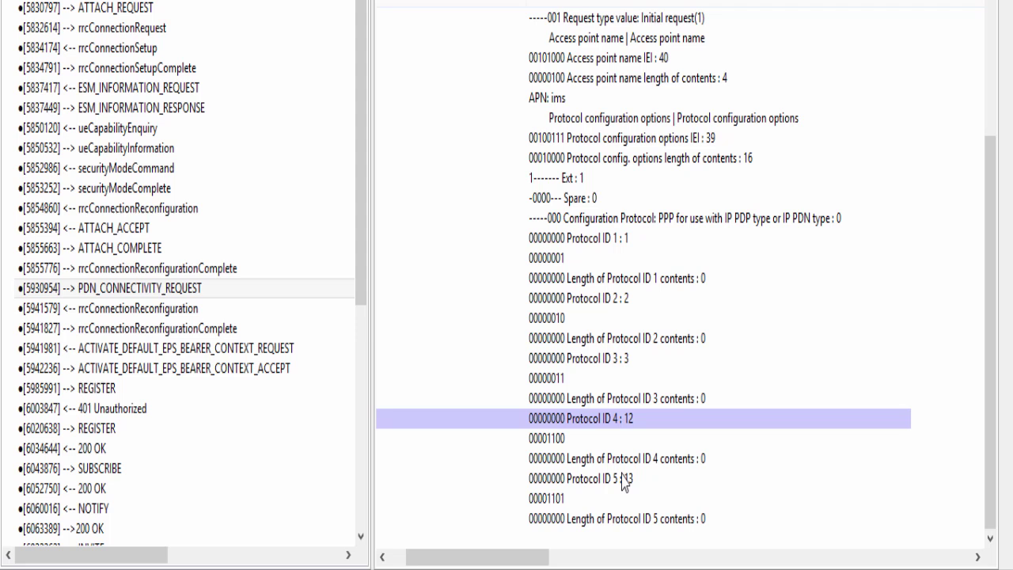
{"action": "left_click", "coordinate": [622, 477]}
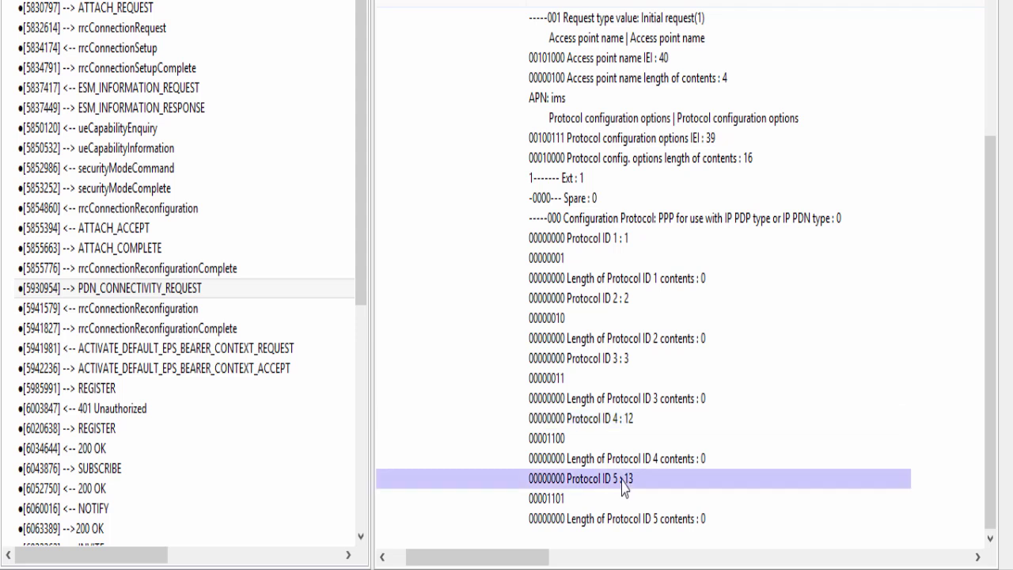
Annotate Protocol IDs 1-5: P-CSCF IPv6, IM CN signalling flag, DNS IPv6, P-CSCF IPv4, DNS IPv4.
{"action": "left_click", "coordinate": [625, 244]}
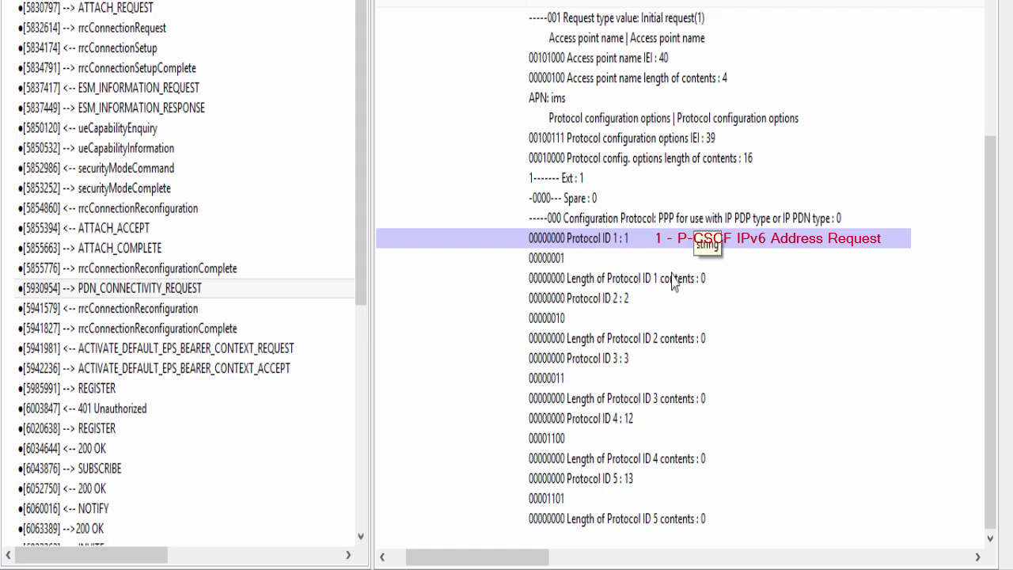
{"action": "left_click", "coordinate": [650, 303]}
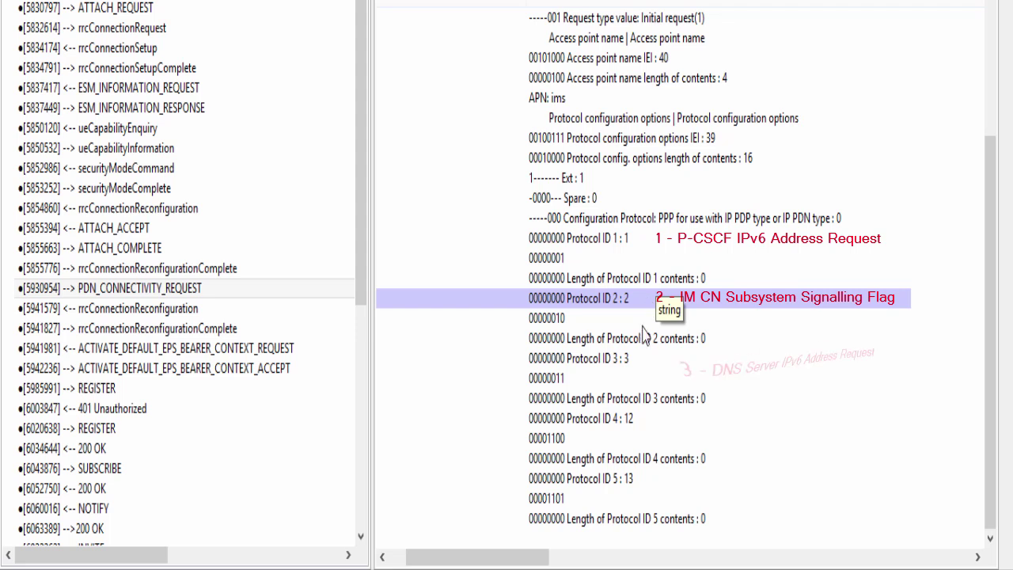
{"action": "left_click", "coordinate": [639, 360]}
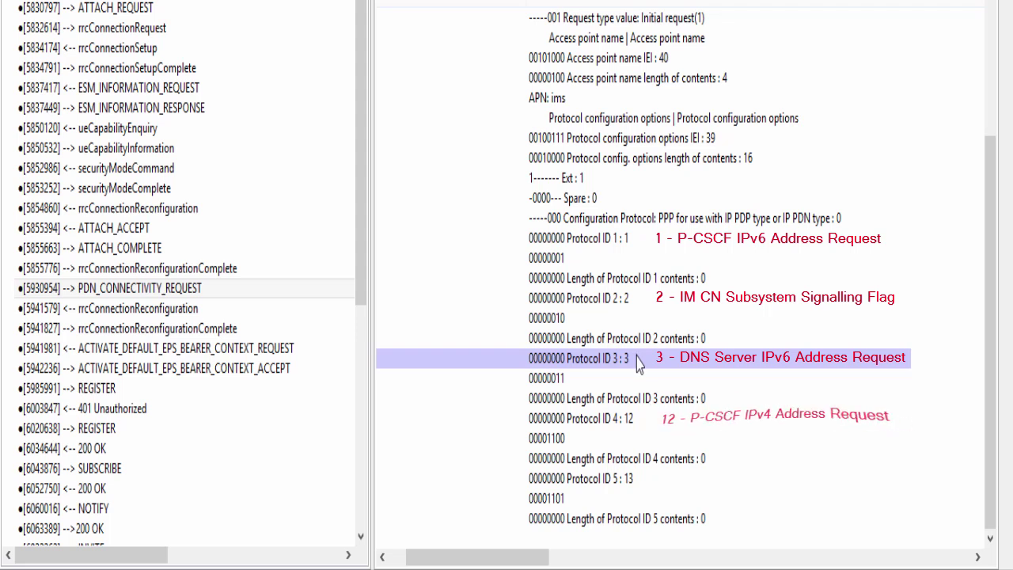
{"action": "left_click", "coordinate": [638, 421]}
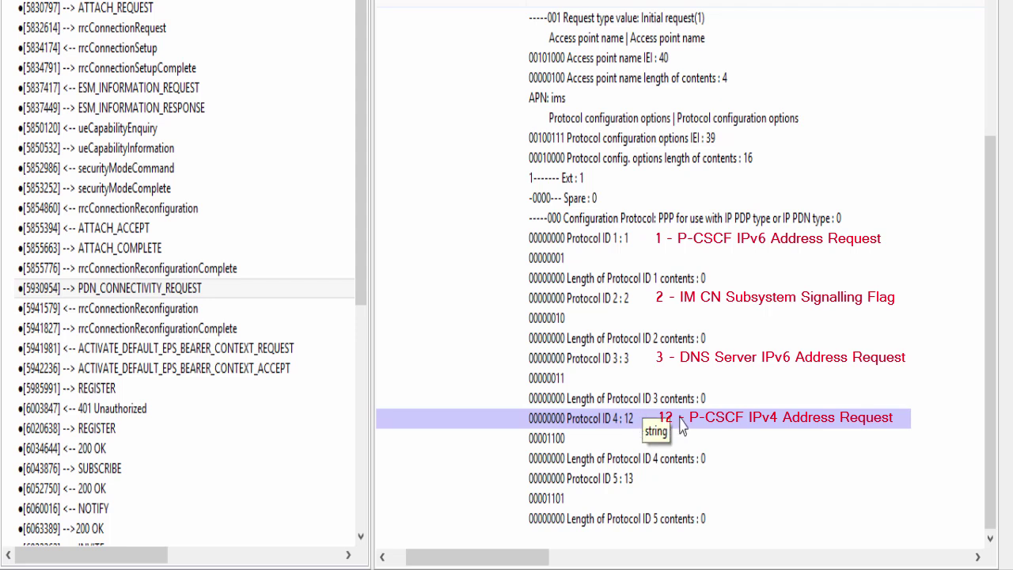
{"action": "left_click", "coordinate": [642, 482]}
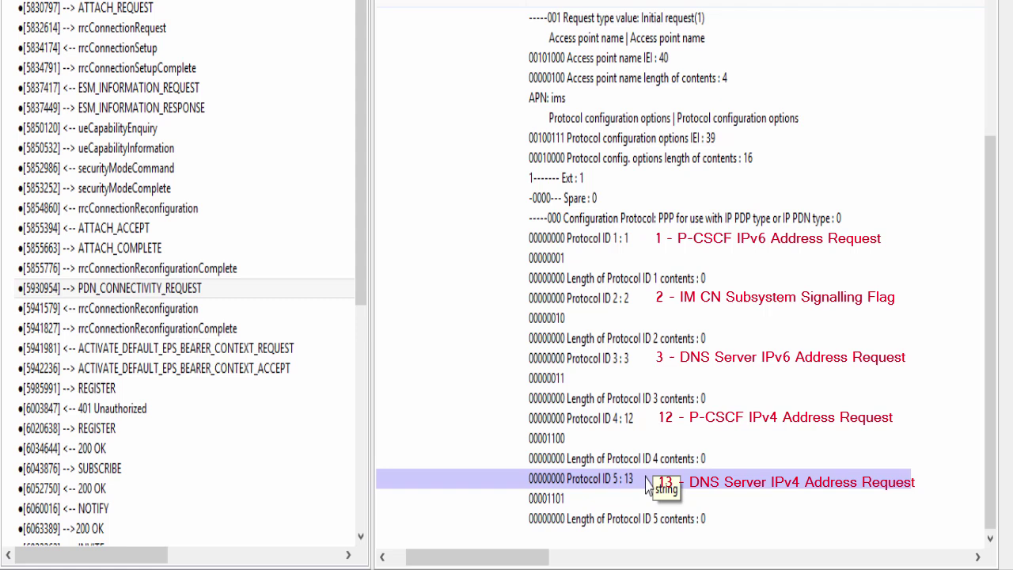
Mark the zero-length contents rows of Protocol IDs 1 through 5.
{"action": "left_click", "coordinate": [701, 282]}
{"action": "left_click", "coordinate": [700, 340]}
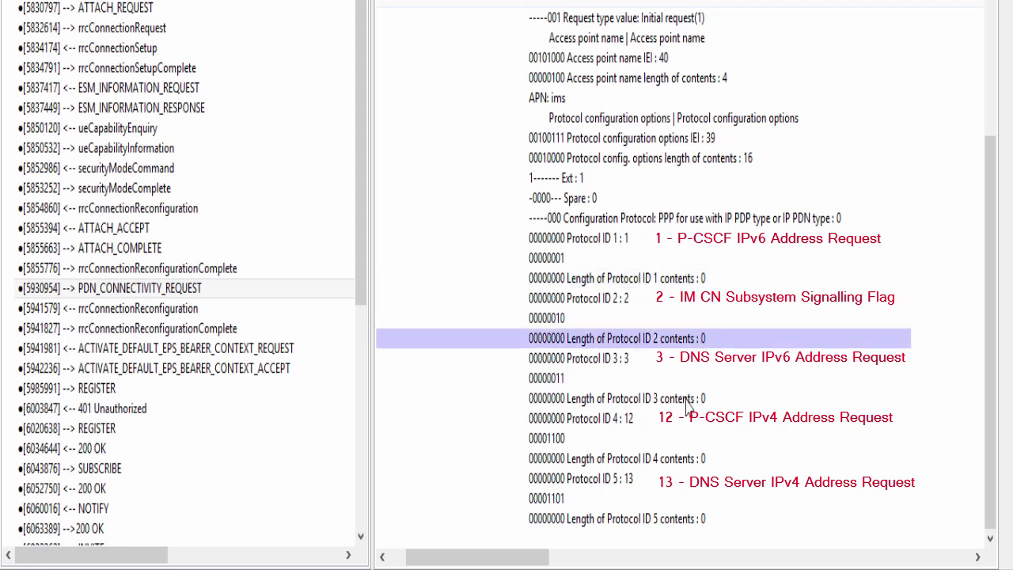
{"action": "left_click", "coordinate": [687, 400]}
{"action": "left_click", "coordinate": [697, 459]}
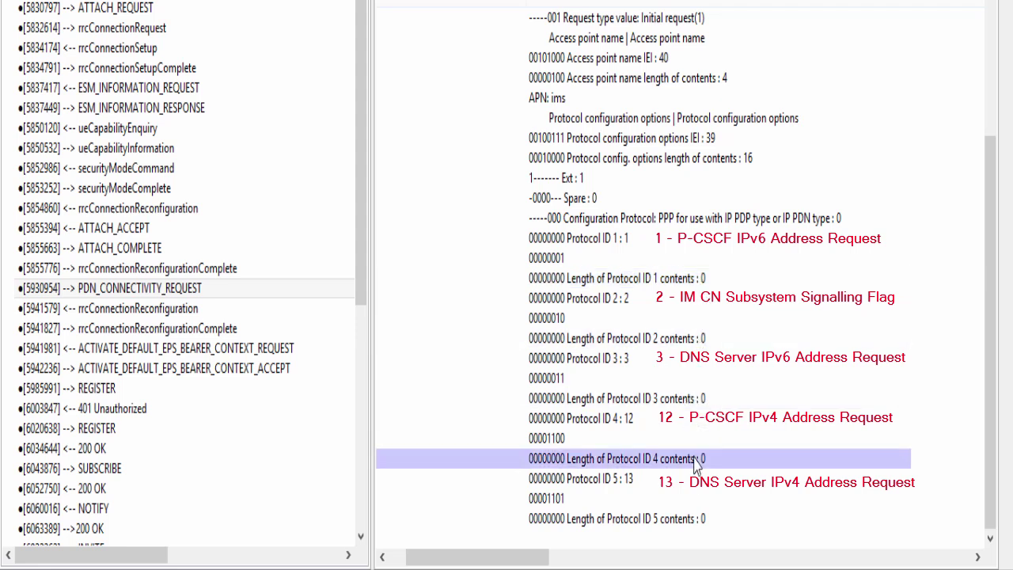
{"action": "left_click", "coordinate": [703, 520]}
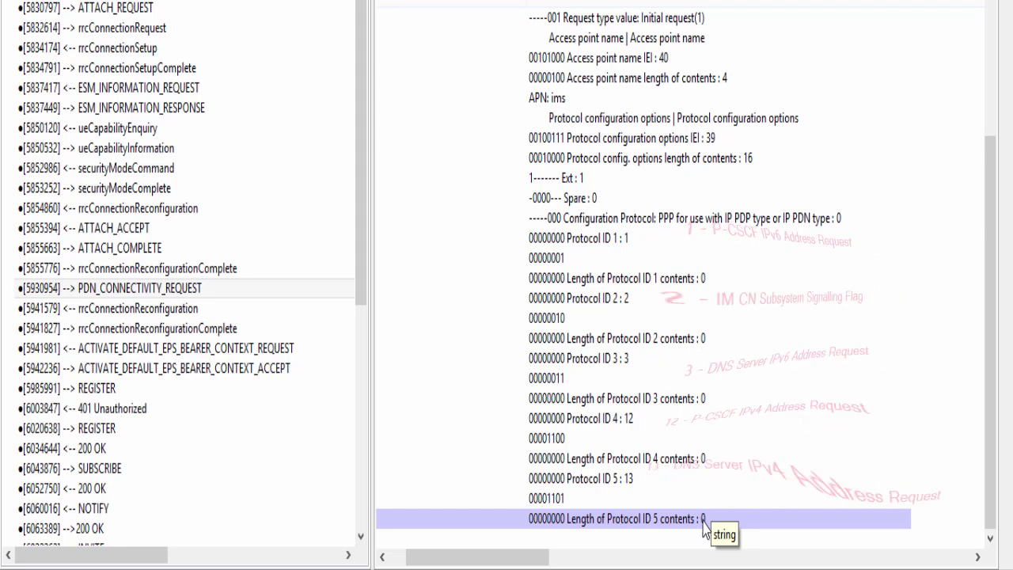
Decode rrcConnectionReconfiguration [5941579], marking the NAS hex, EPS bearer 6, DRB 2 and priority 4.
{"action": "left_click", "coordinate": [255, 315]}
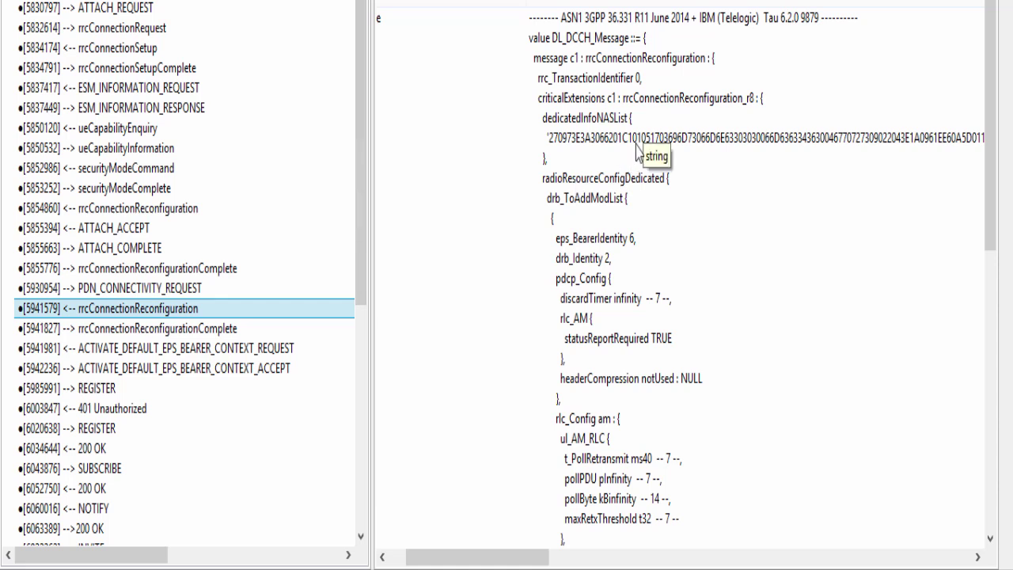
{"action": "left_click", "coordinate": [790, 139]}
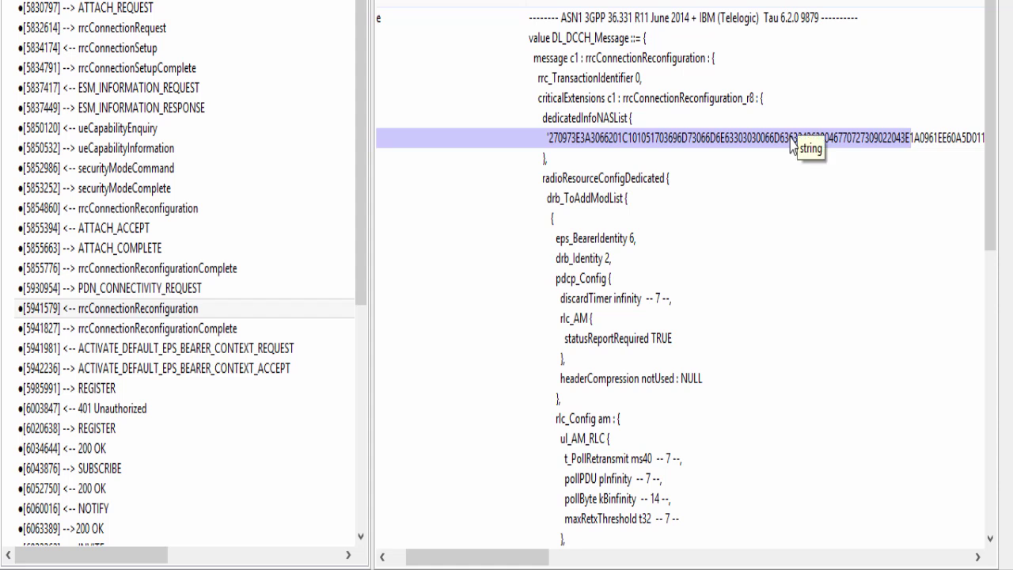
{"action": "left_click", "coordinate": [637, 241]}
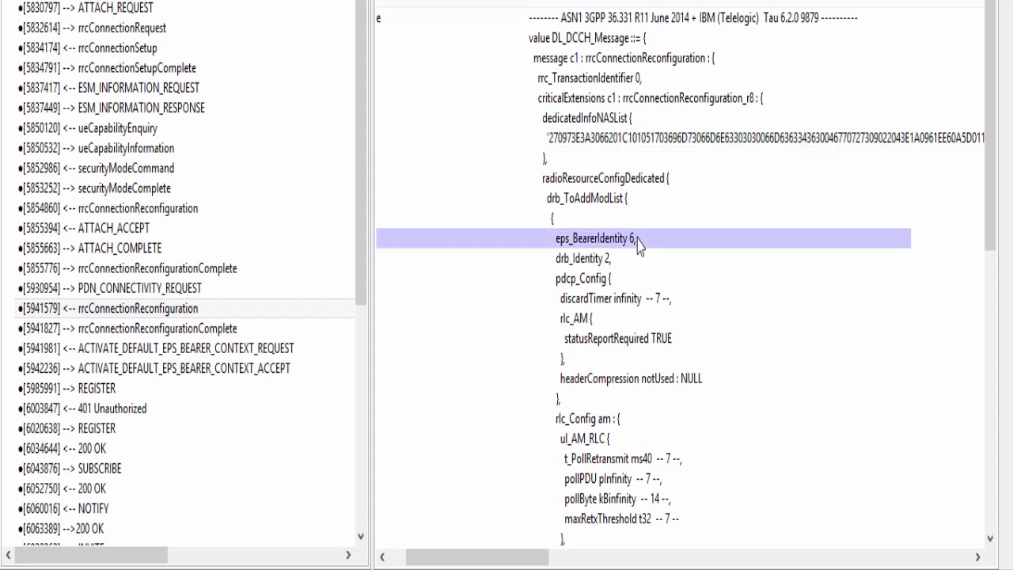
{"action": "left_click", "coordinate": [633, 265]}
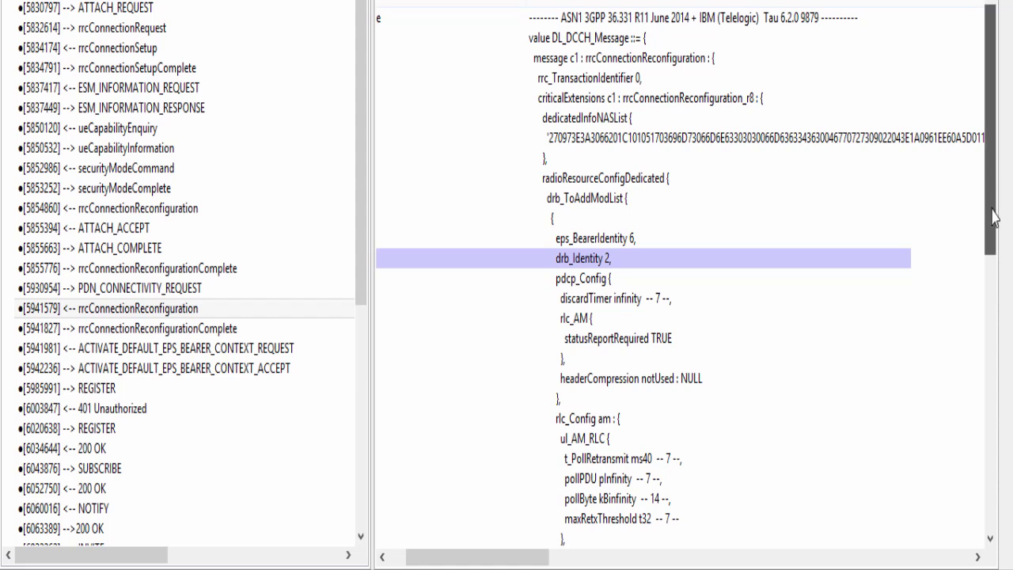
{"action": "left_click_drag", "start_coordinate": [990, 196], "coordinate": [990, 323]}
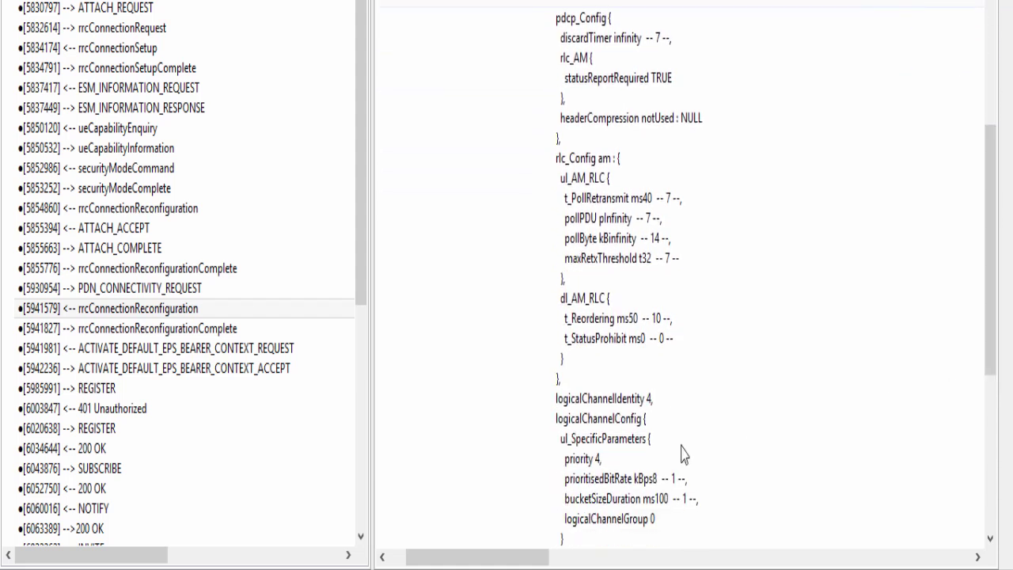
{"action": "left_click", "coordinate": [619, 459]}
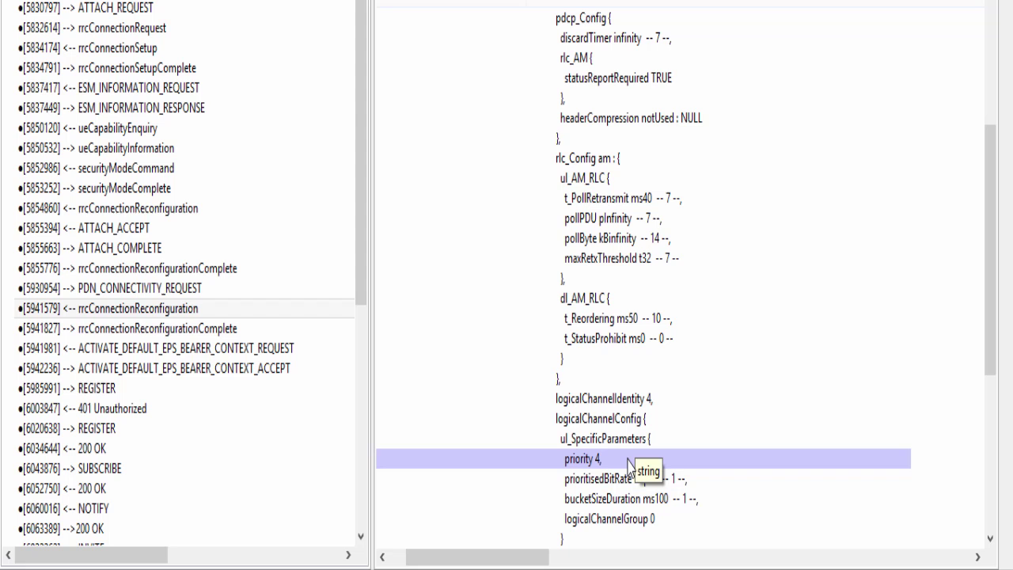
Decode the default bearer context request, highlighting QCI 5, APN ims.mnc000.mcc460.gprs and the PDN IPv6 address.
{"action": "left_click", "coordinate": [283, 358]}
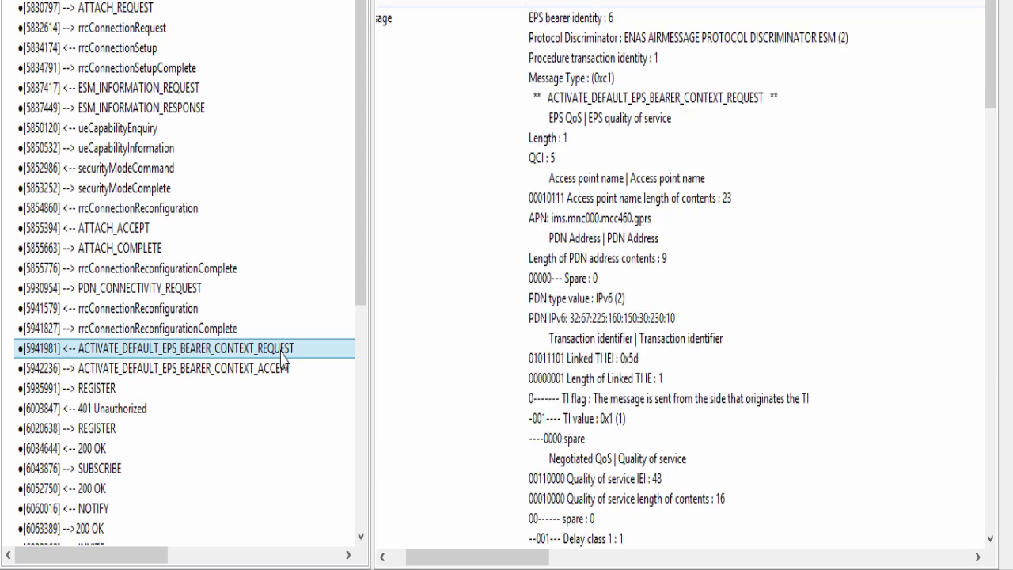
{"action": "left_click", "coordinate": [566, 162]}
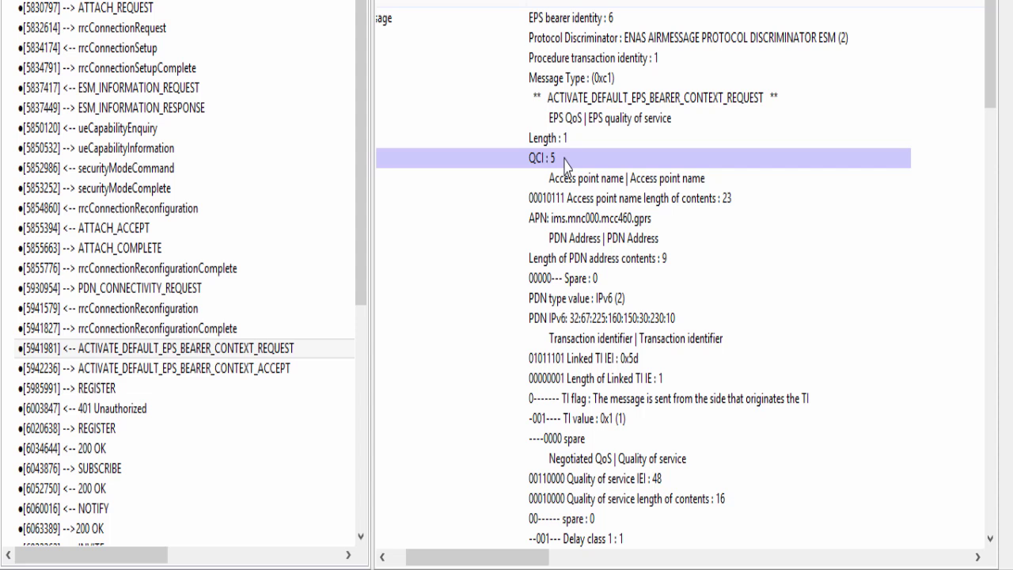
{"action": "left_click", "coordinate": [590, 221]}
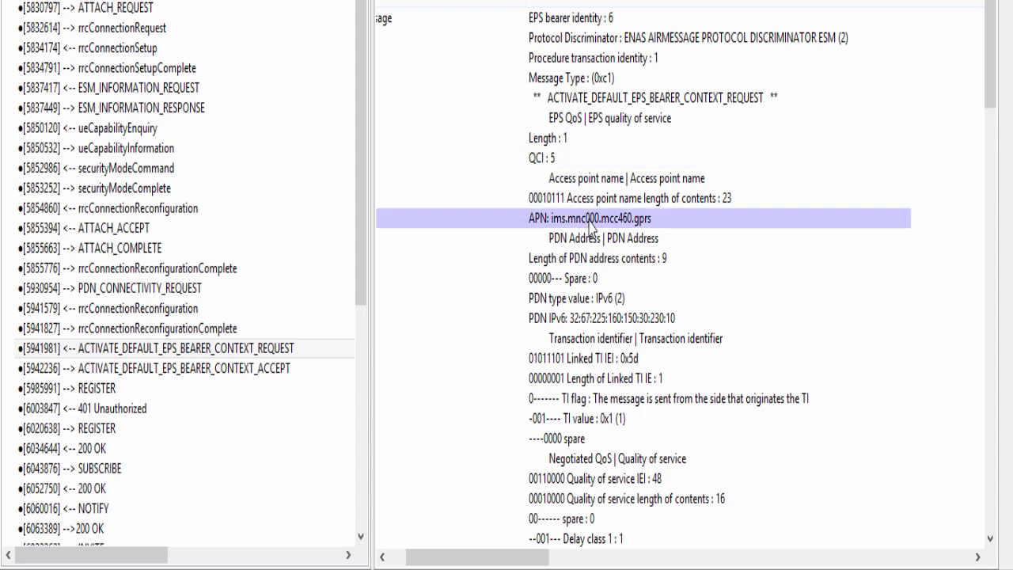
{"action": "left_click", "coordinate": [610, 325]}
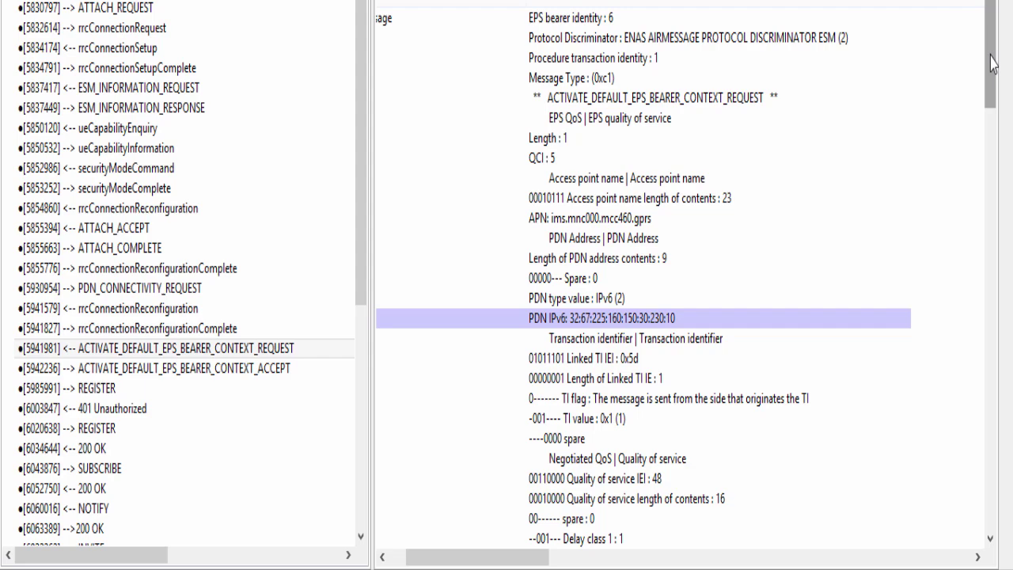
{"action": "left_click_drag", "start_coordinate": [993, 63], "coordinate": [997, 355]}
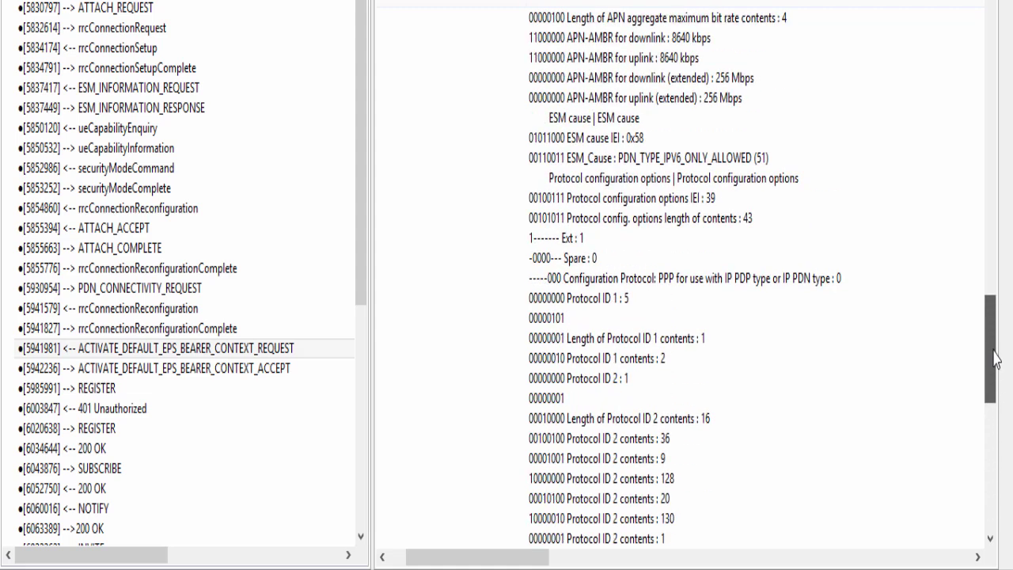
Mark PCO length 43, IEI 39, and Protocol ID 1 value 5 with length 1 and contents 2.
{"action": "left_click", "coordinate": [728, 222]}
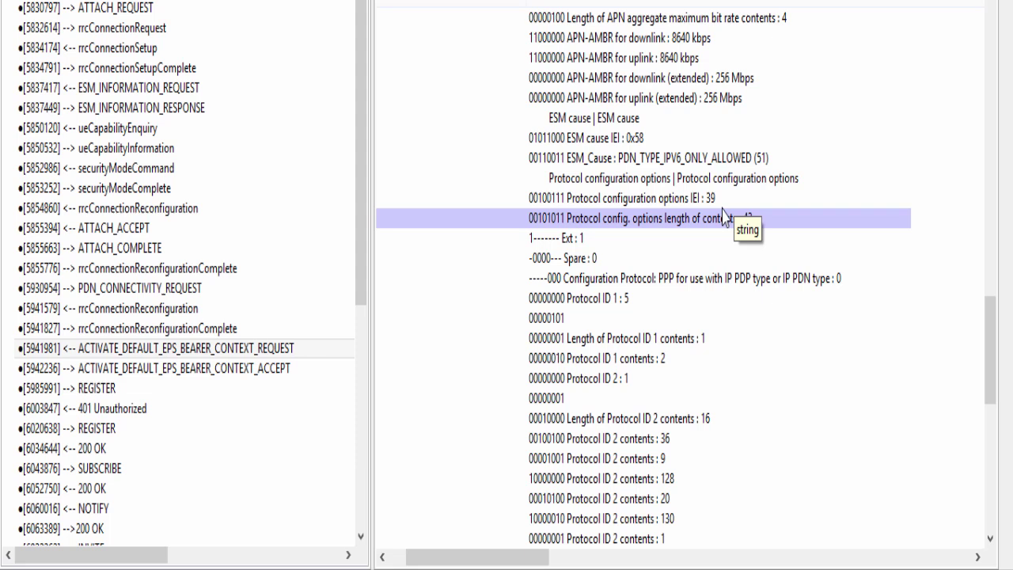
{"action": "left_click", "coordinate": [722, 200]}
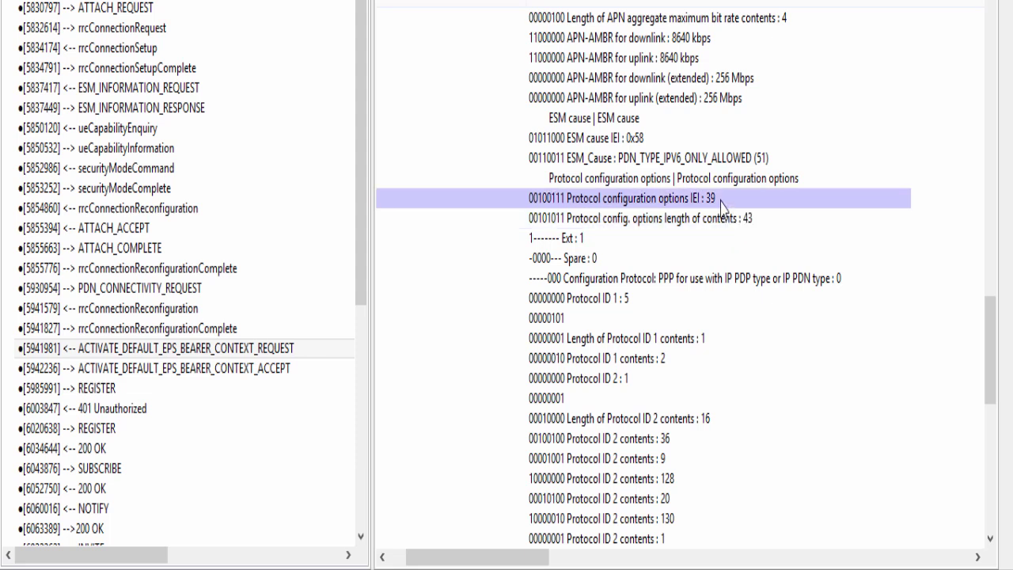
{"action": "left_click", "coordinate": [654, 302]}
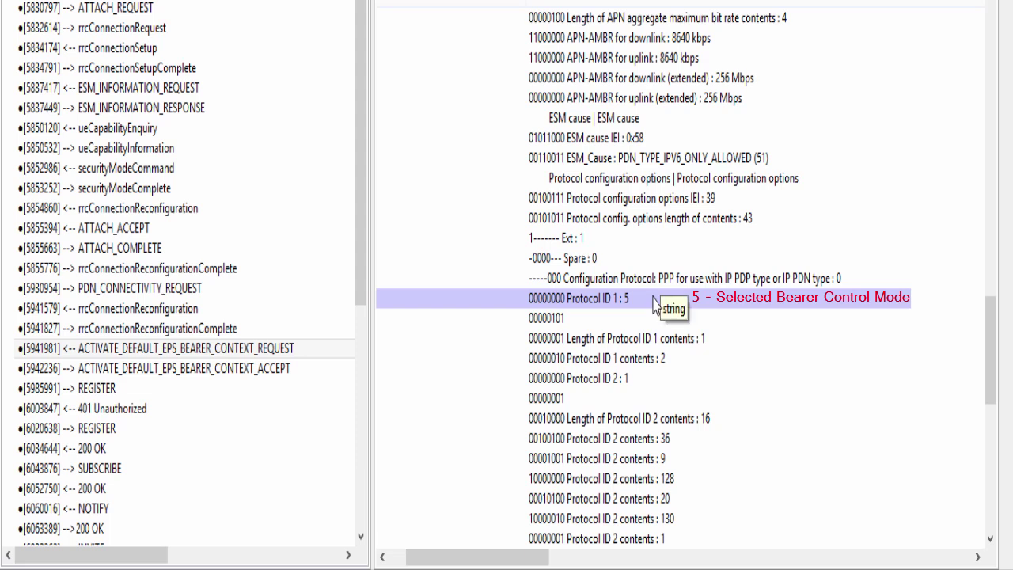
{"action": "left_click", "coordinate": [663, 345]}
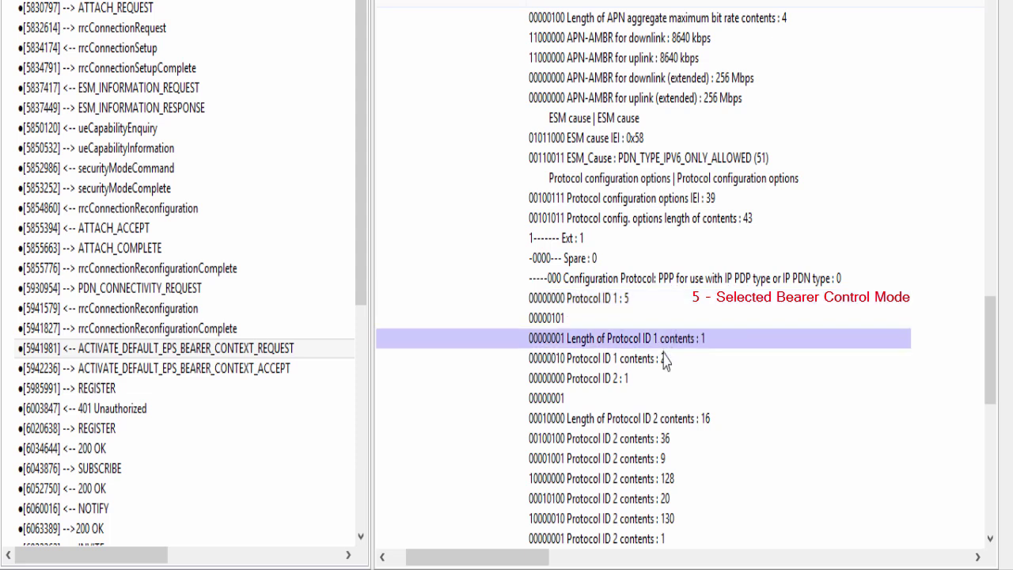
{"action": "left_click", "coordinate": [665, 366]}
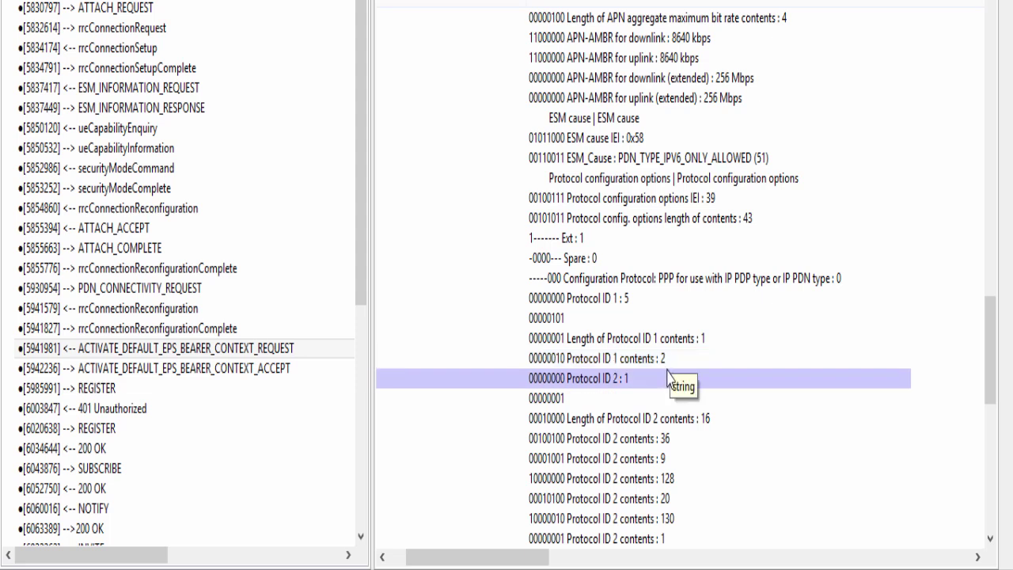
Select the 16-byte P-CSCF address contents under Protocol IDs 2 and 3.
{"action": "left_click_drag", "start_coordinate": [989, 344], "coordinate": [997, 409]}
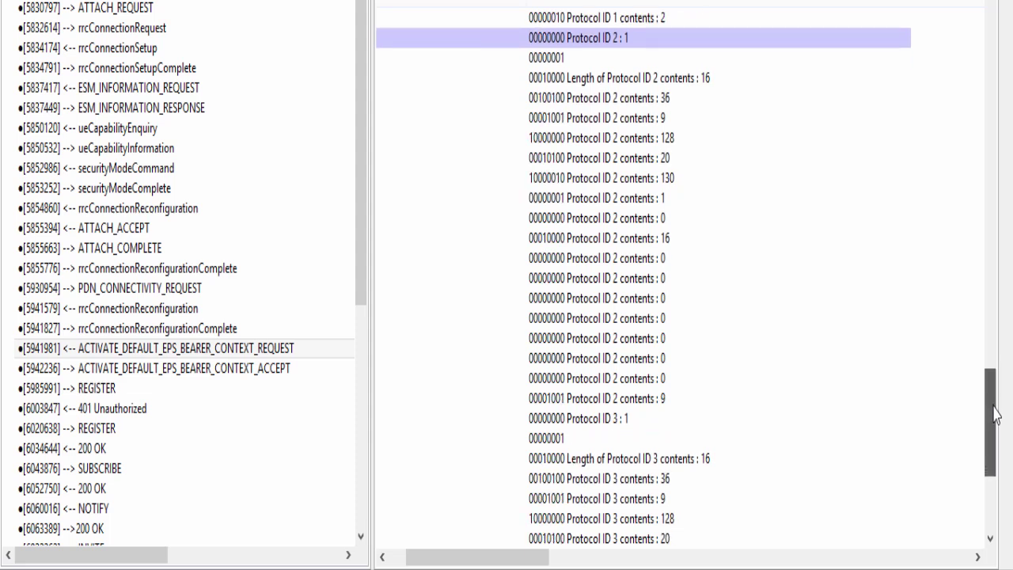
{"action": "left_click", "coordinate": [739, 81]}
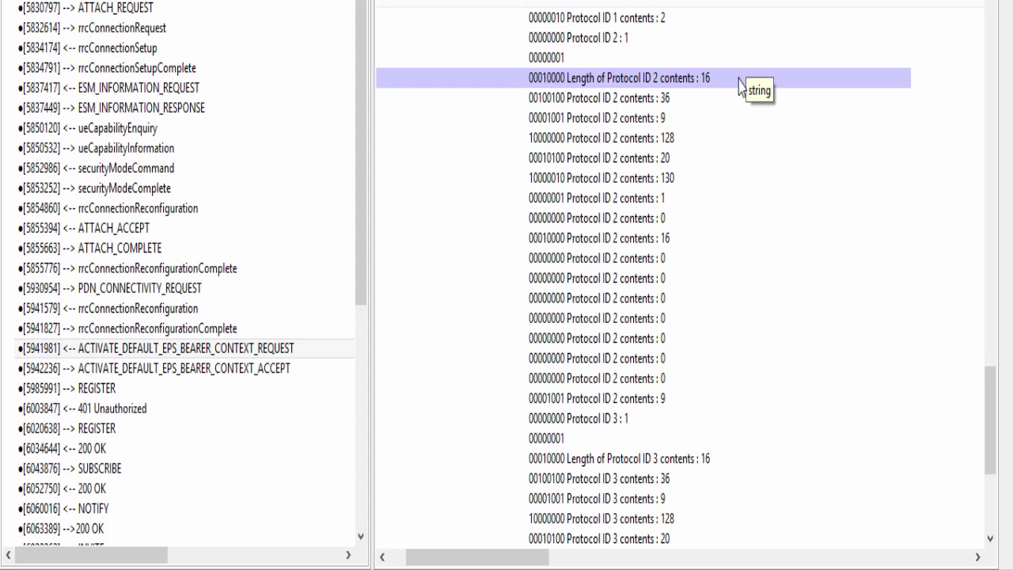
{"action": "left_click", "coordinate": [714, 101]}
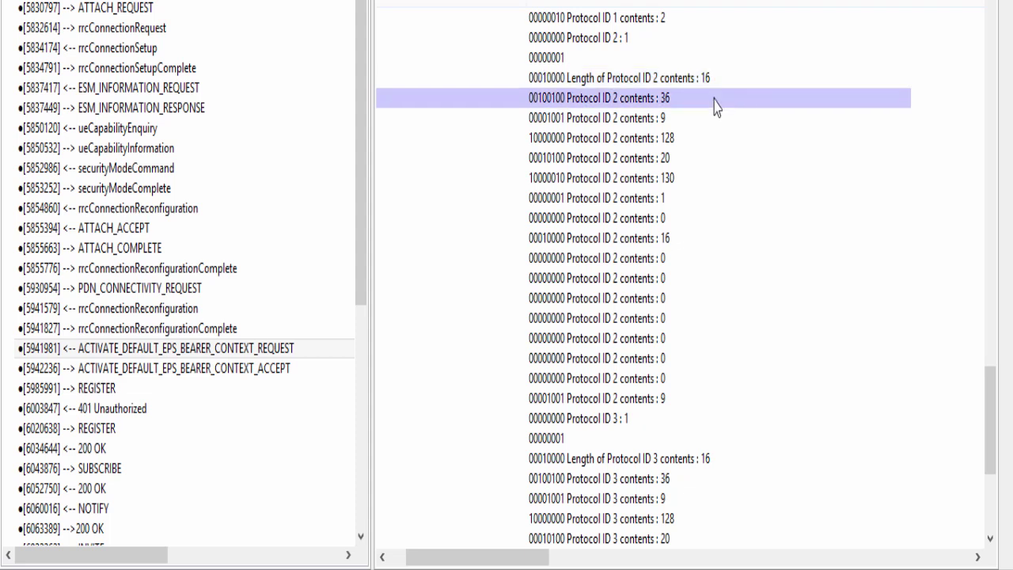
{"action": "left_click", "coordinate": [698, 407], "text": "shift"}
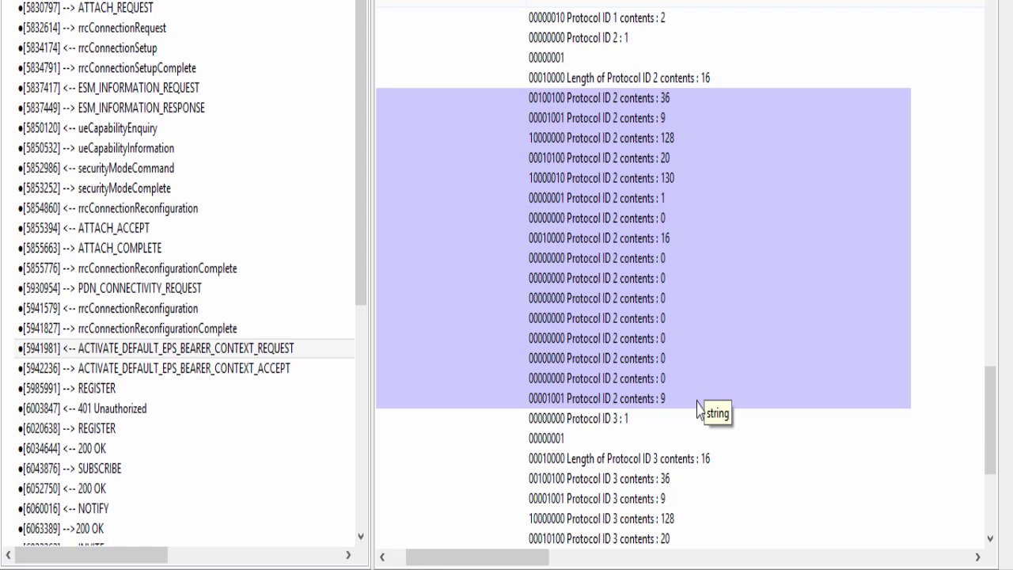
{"action": "left_click_drag", "start_coordinate": [989, 380], "coordinate": [990, 402]}
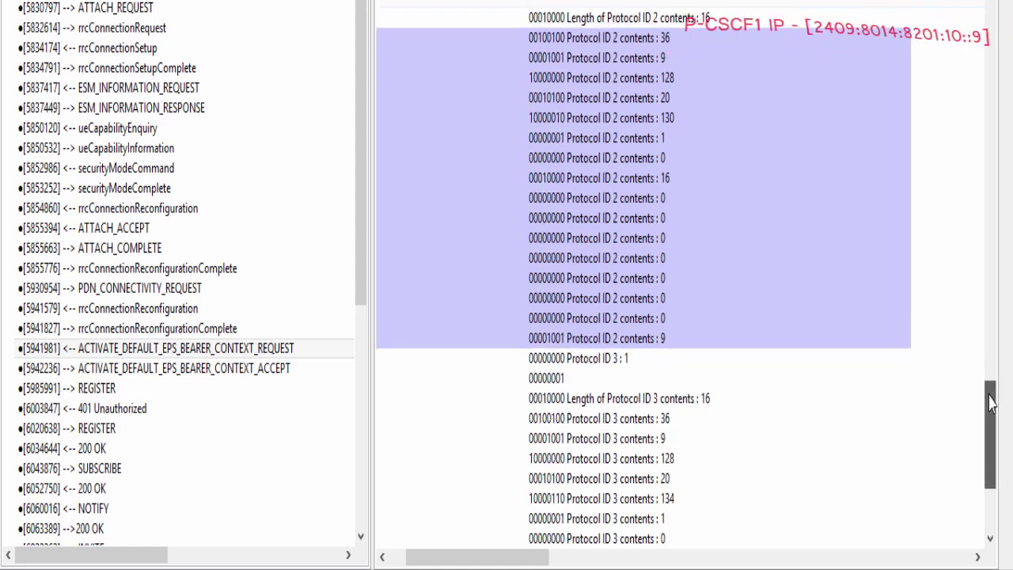
{"action": "left_click", "coordinate": [626, 362]}
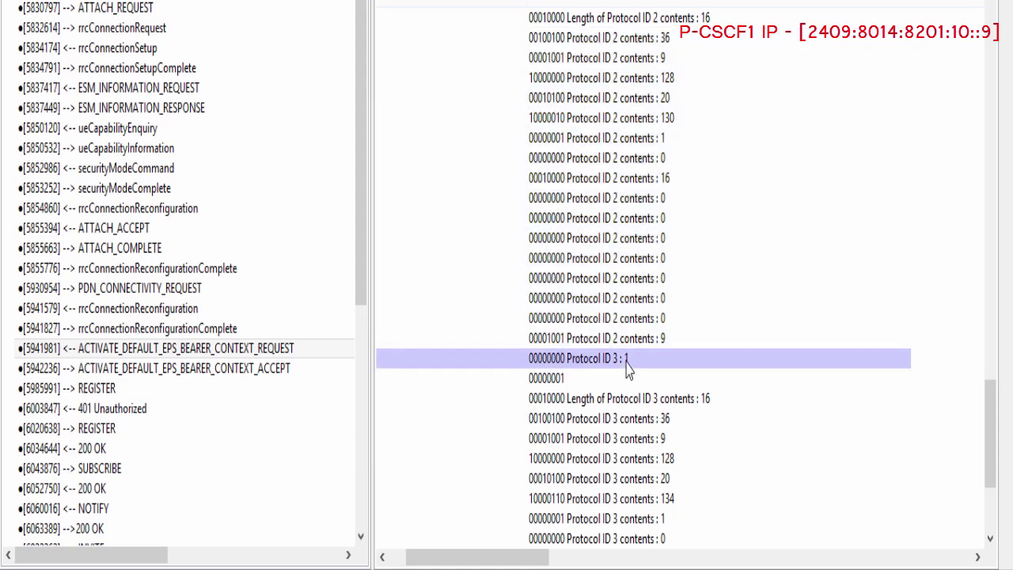
{"action": "left_click_drag", "start_coordinate": [988, 395], "coordinate": [995, 445]}
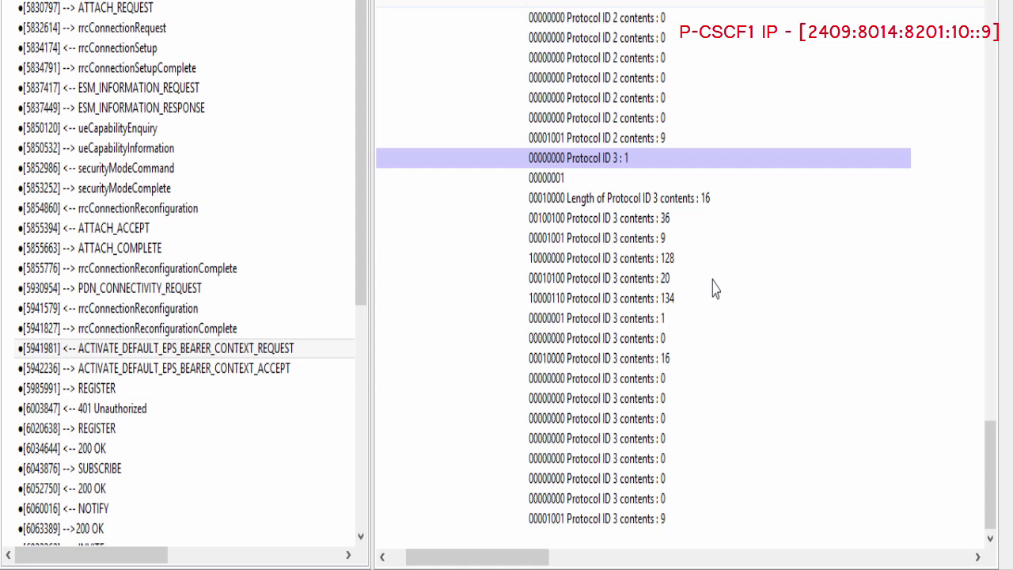
{"action": "left_click", "coordinate": [667, 220]}
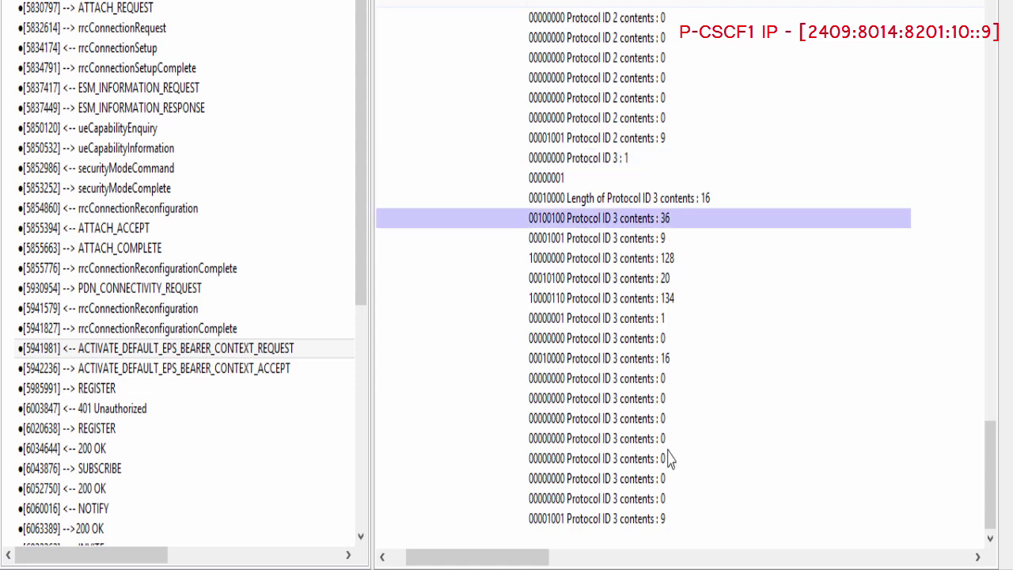
{"action": "left_click", "coordinate": [663, 518], "text": "shift"}
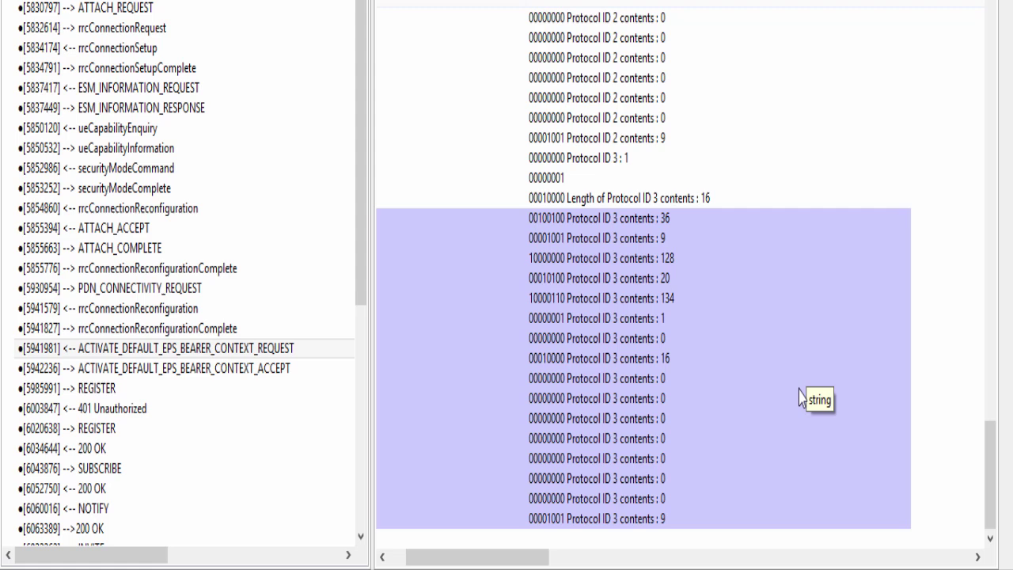
Decode ACTIVATE_DEFAULT_EPS_BEARER_CONTEXT_ACCEPT for EPS bearer 6 and scroll to its top.
{"action": "left_click", "coordinate": [283, 368]}
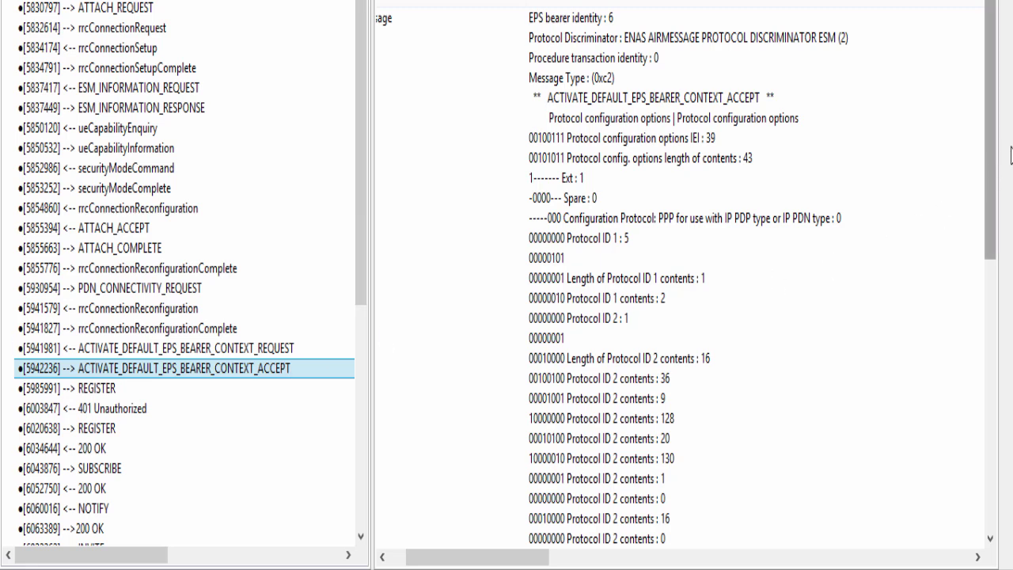
{"action": "left_click", "coordinate": [991, 103]}
{"action": "left_click_drag", "start_coordinate": [990, 103], "coordinate": [977, 31]}
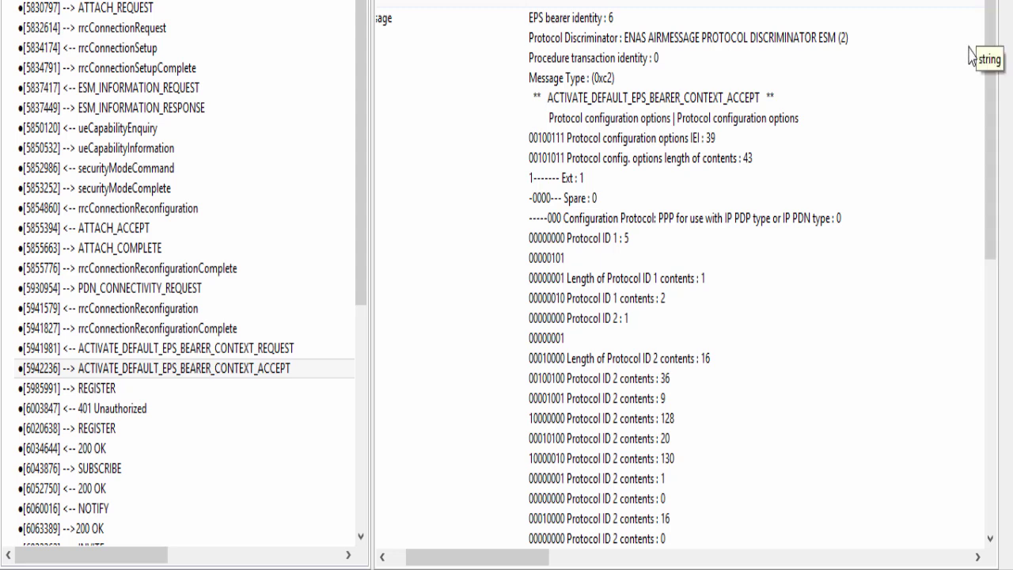